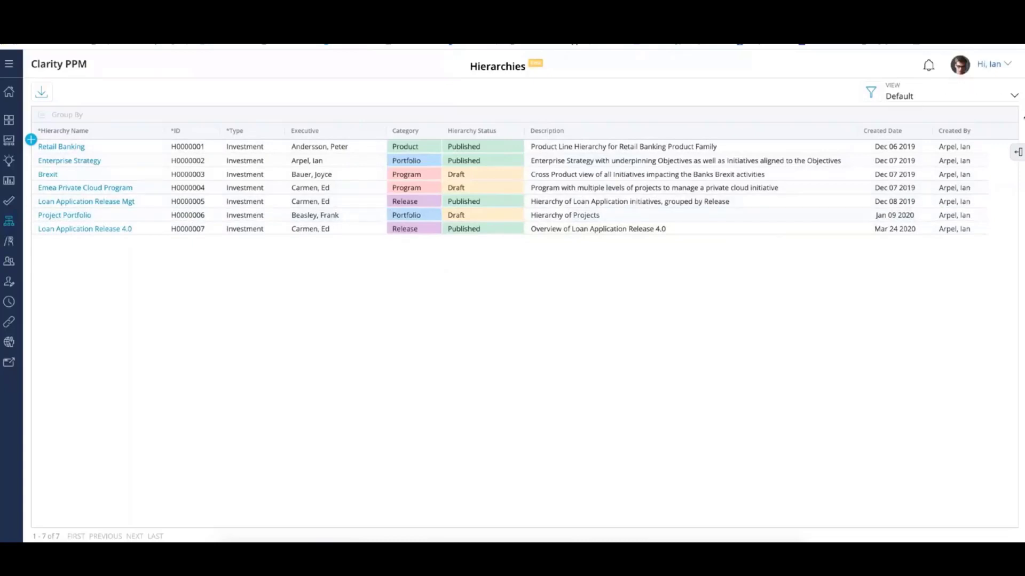
Switch the hierarchies list to the Programs view, to the Releases view, and back to the Default view
{"action": "left_click", "coordinate": [1014, 96]}
{"action": "left_click", "coordinate": [918, 140]}
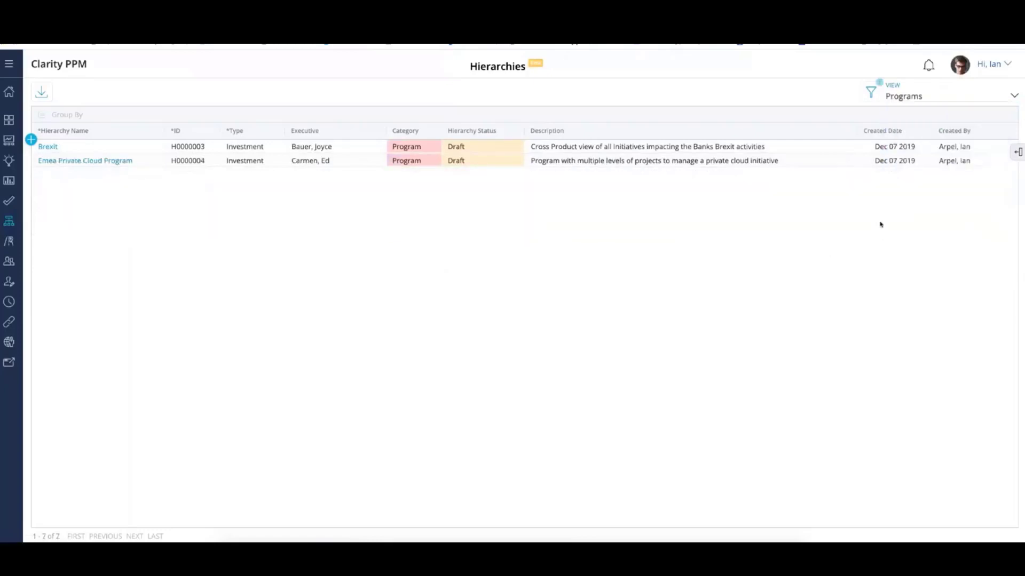
{"action": "left_click", "coordinate": [1013, 95]}
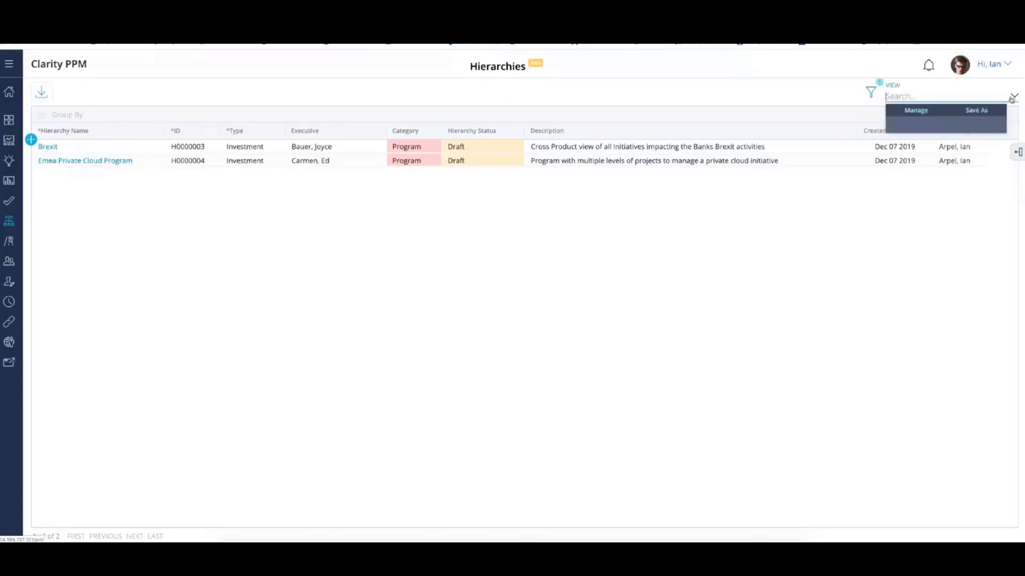
{"action": "left_click", "coordinate": [908, 158]}
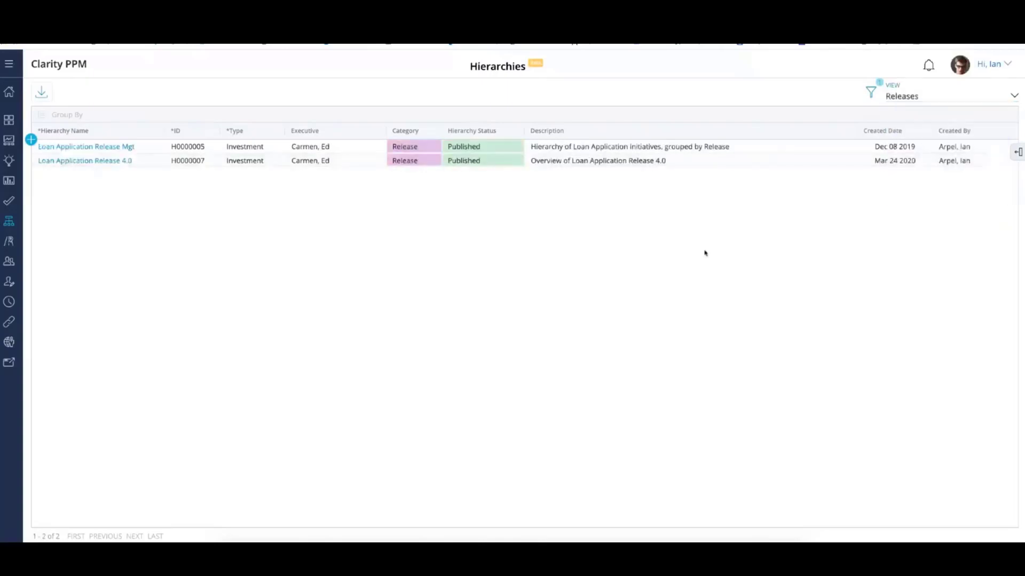
{"action": "left_click", "coordinate": [943, 98]}
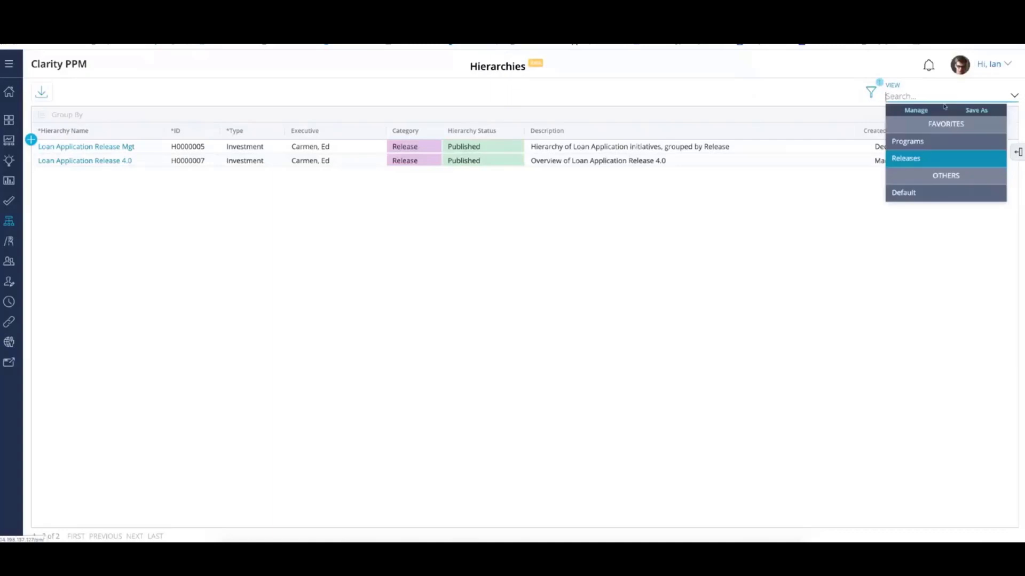
{"action": "left_click", "coordinate": [915, 192]}
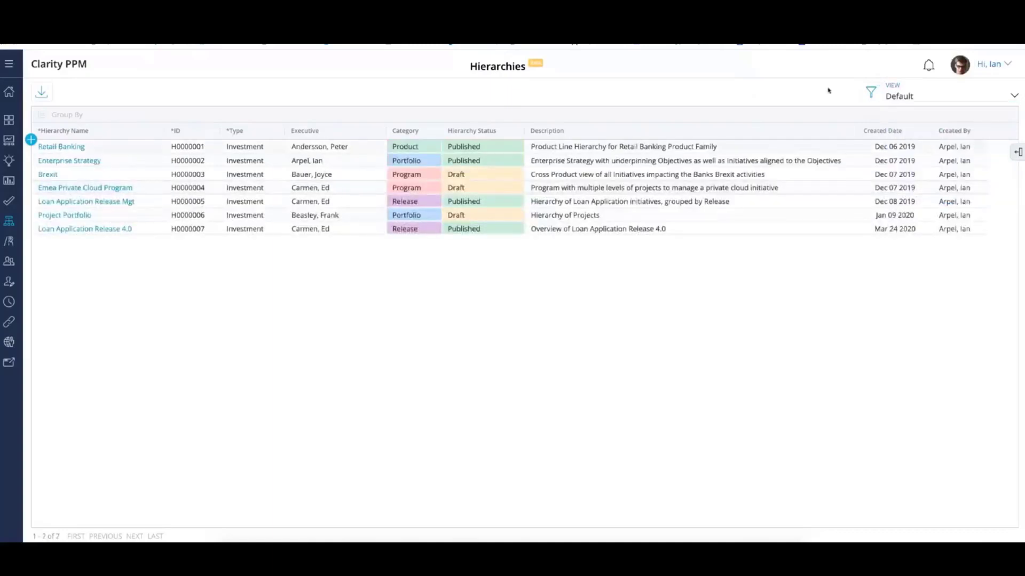
Filter the hierarchies list by one Executive found by first name, and restore the unfiltered Default view
{"action": "left_click", "coordinate": [871, 93]}
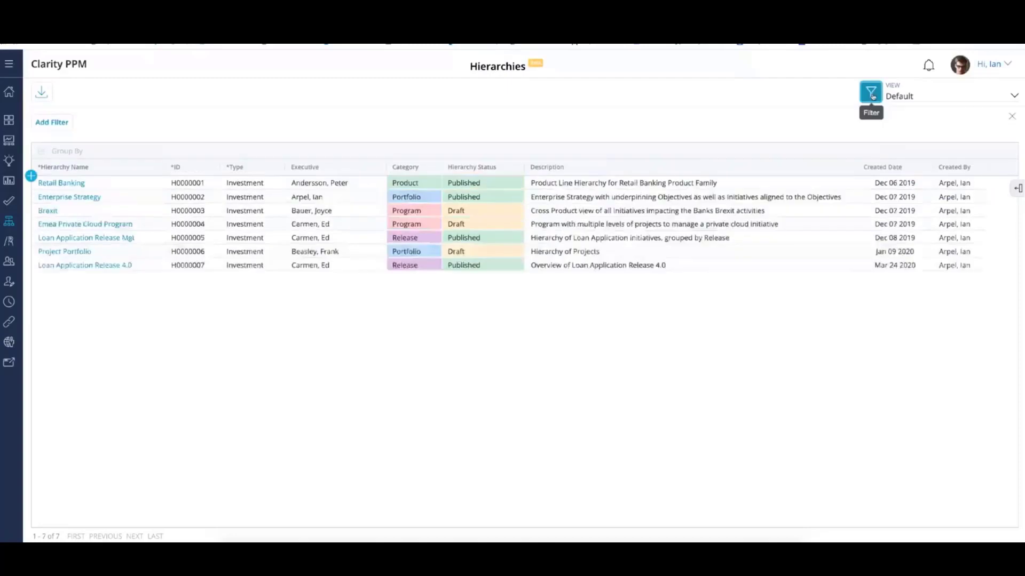
{"action": "left_click", "coordinate": [50, 124]}
{"action": "type", "text": "e"}
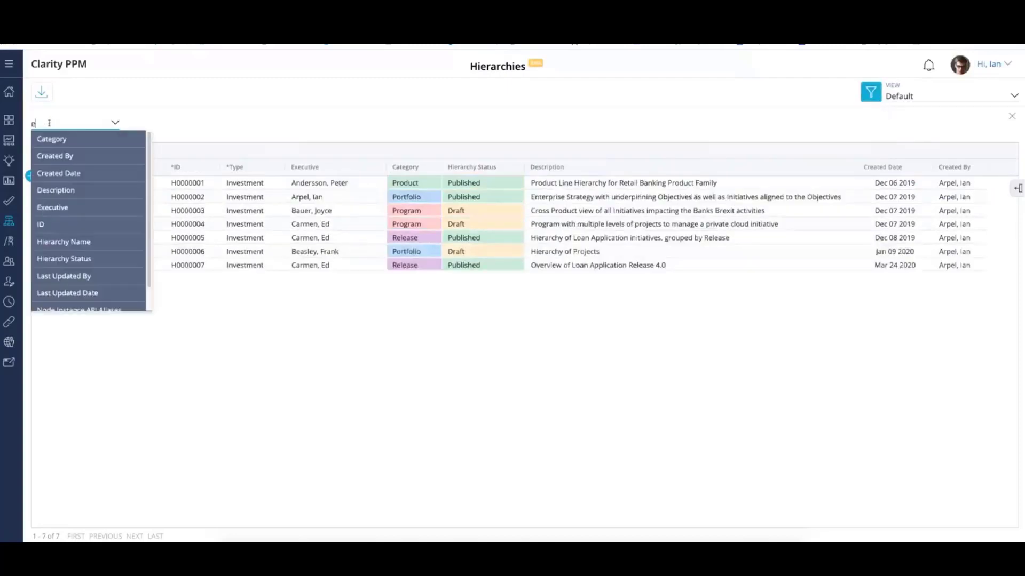
{"action": "type", "text": "xe"}
{"action": "left_click", "coordinate": [45, 140]}
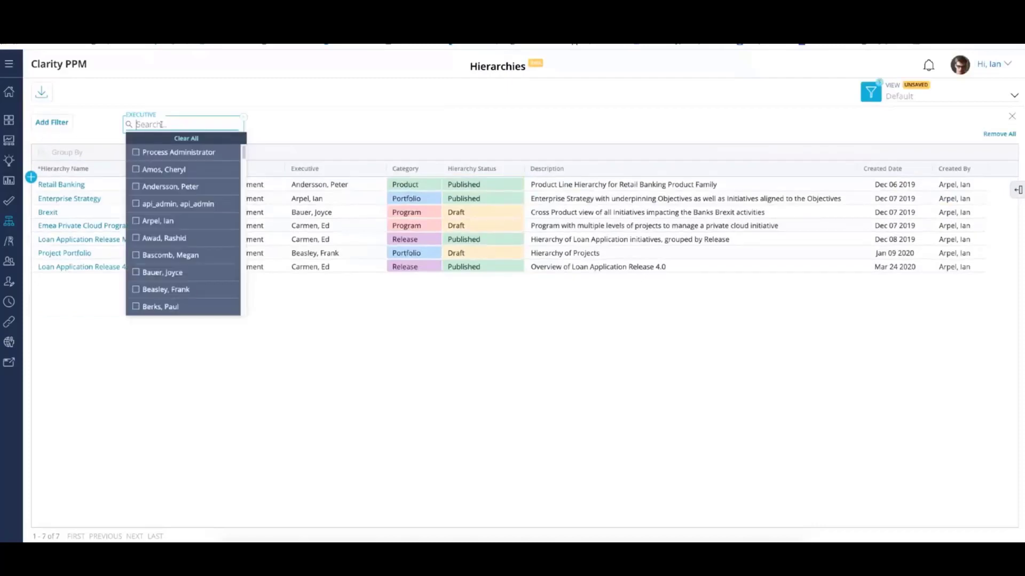
{"action": "type", "text": "ed"}
{"action": "left_click", "coordinate": [160, 152]}
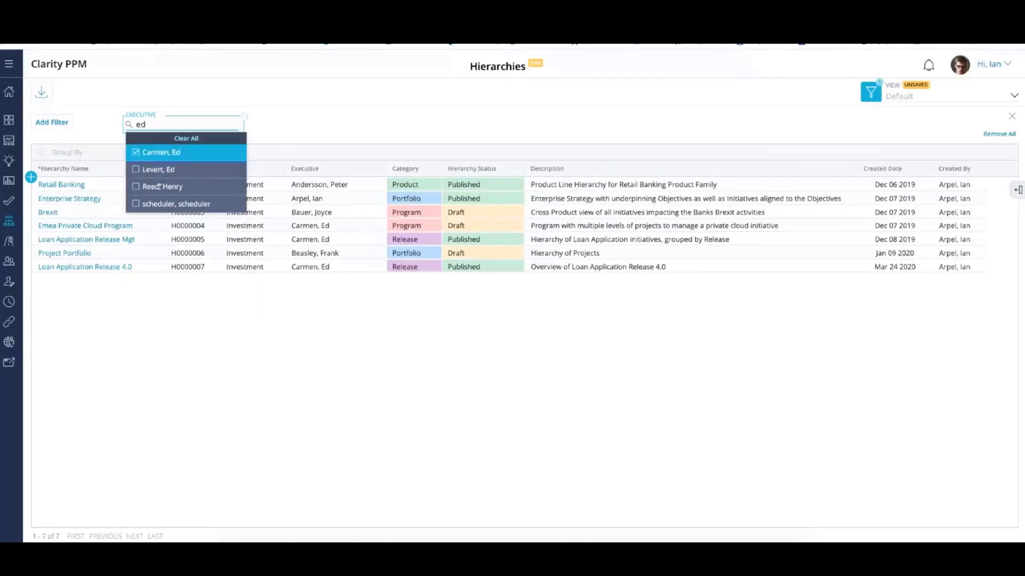
{"action": "left_click", "coordinate": [226, 327]}
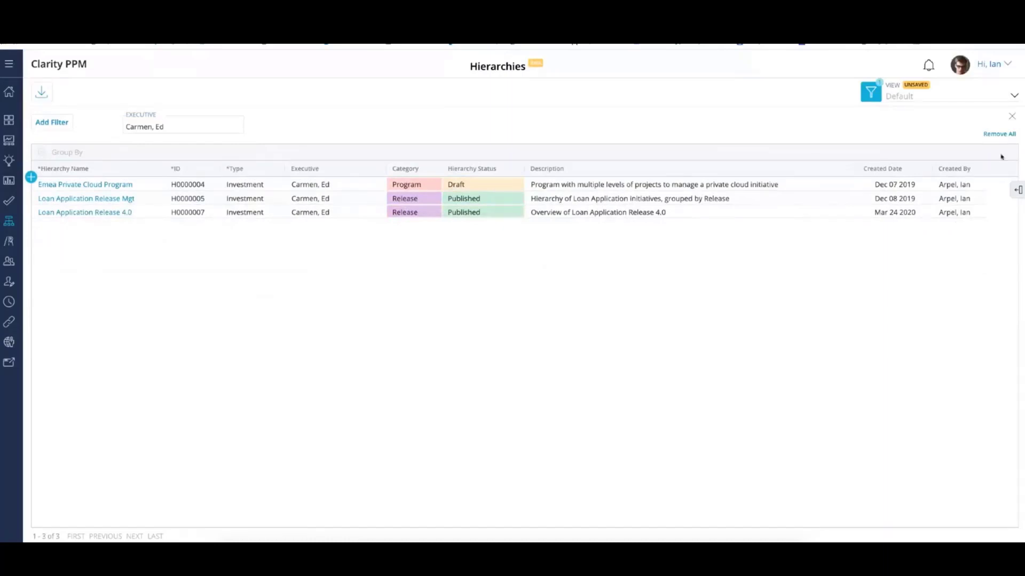
{"action": "left_click", "coordinate": [1013, 98]}
{"action": "left_click", "coordinate": [926, 194]}
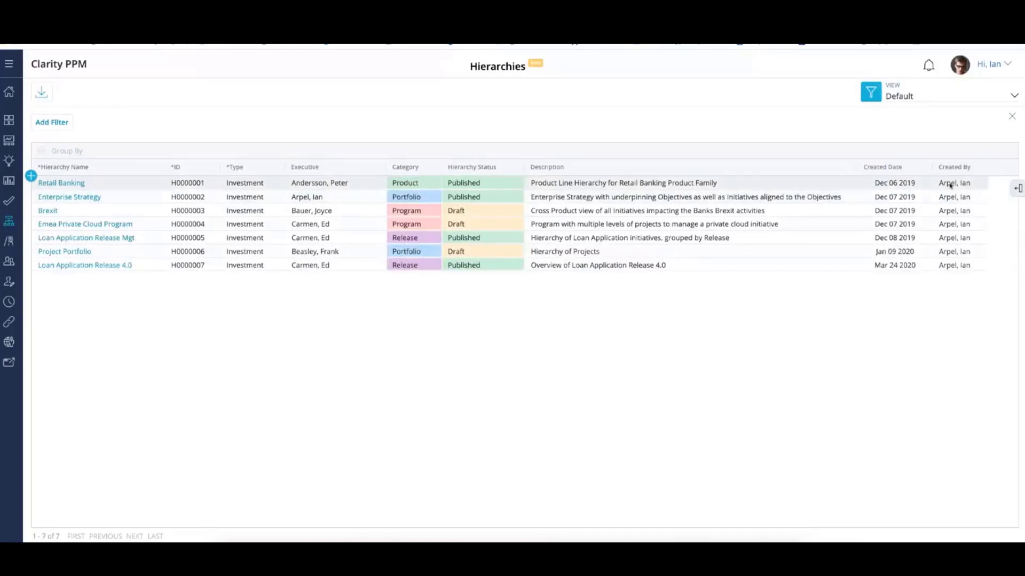
Open the Emea Private Cloud Program hierarchy and switch it to the Rollup Planned Cost view
{"action": "left_click", "coordinate": [92, 227]}
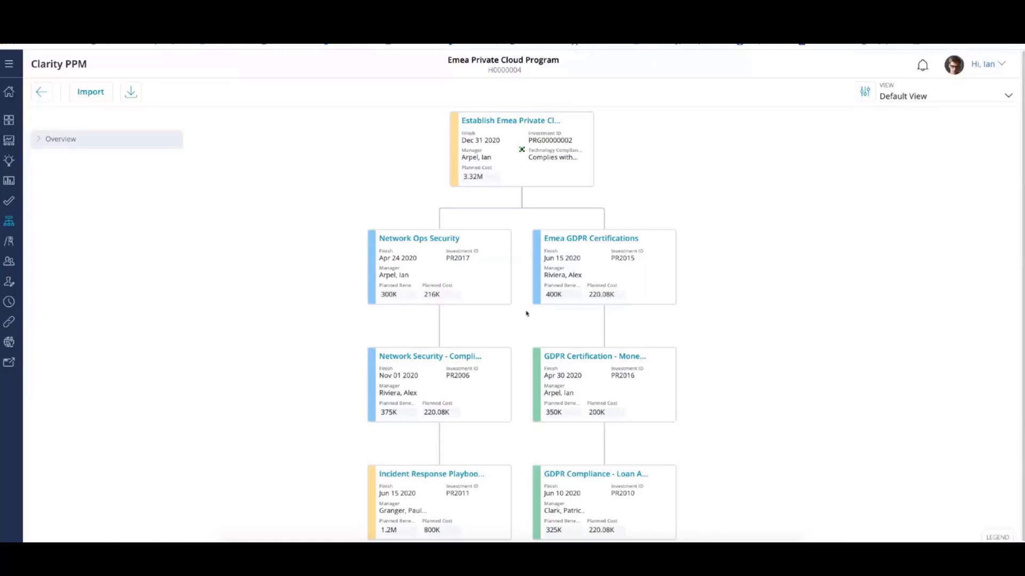
{"action": "left_click", "coordinate": [1008, 97]}
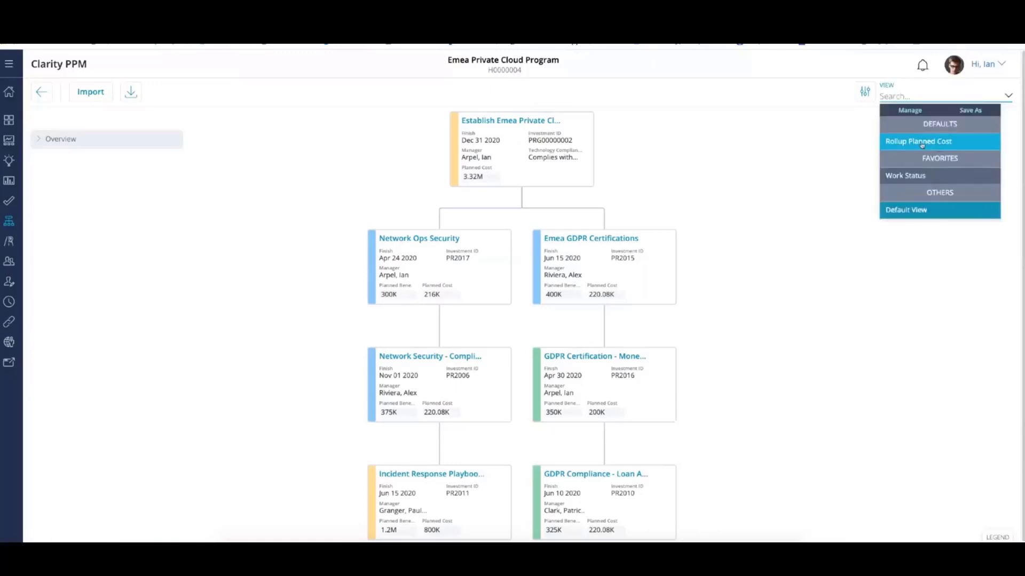
{"action": "left_click", "coordinate": [922, 143]}
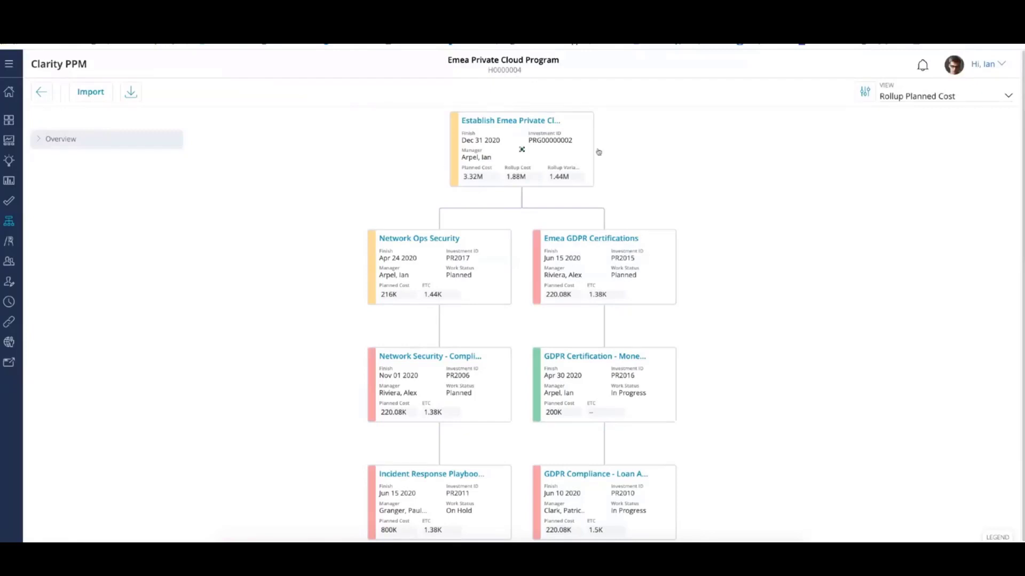
Open the hierarchy's view options and choose Business Unit Priority as the Color By attribute
{"action": "left_click", "coordinate": [864, 94]}
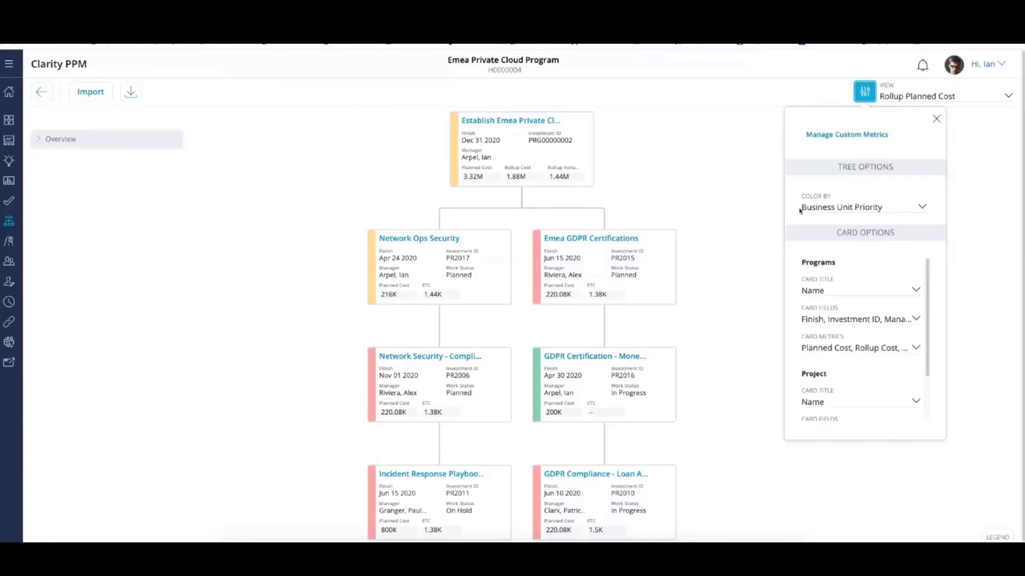
{"action": "left_click", "coordinate": [827, 209]}
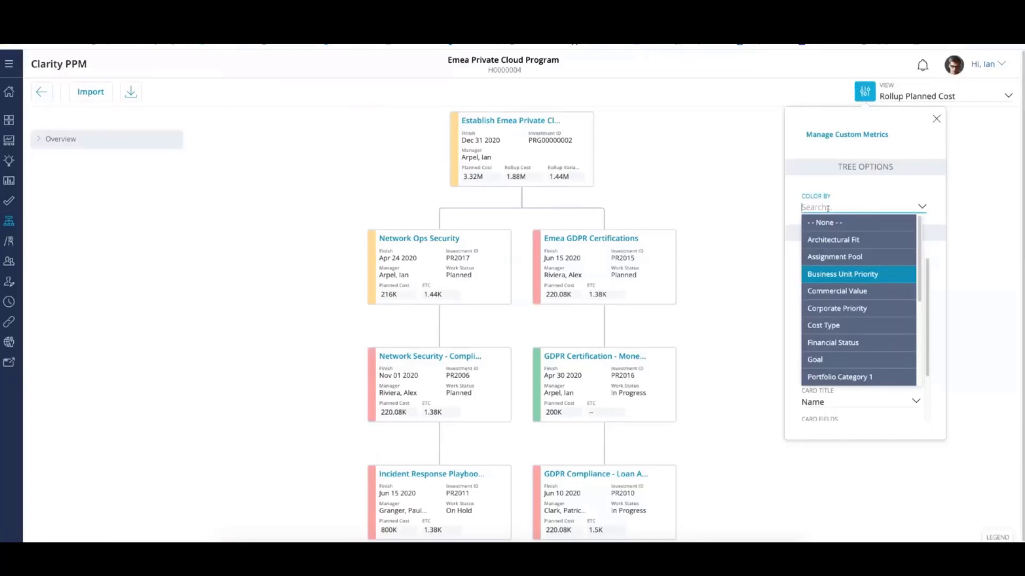
{"action": "key", "text": "Return"}
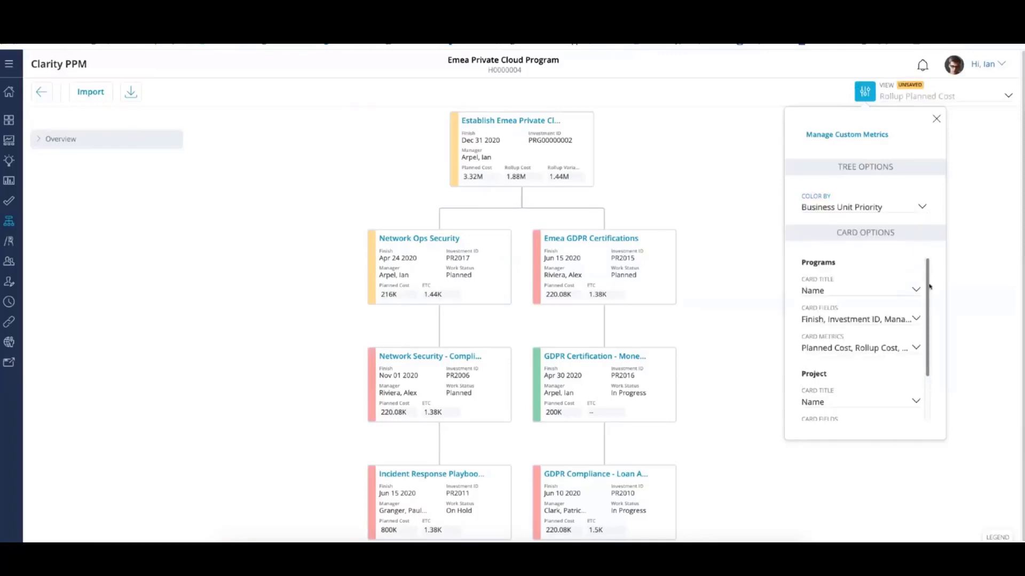
Examine the card title, card fields and card metrics options for Programs and Project cards
{"action": "scroll", "coordinate": [929, 286], "scroll_direction": "down", "scroll_amount": 1}
{"action": "left_click_drag", "start_coordinate": [930, 279], "coordinate": [929, 276]}
{"action": "left_click_drag", "start_coordinate": [930, 281], "coordinate": [928, 337]}
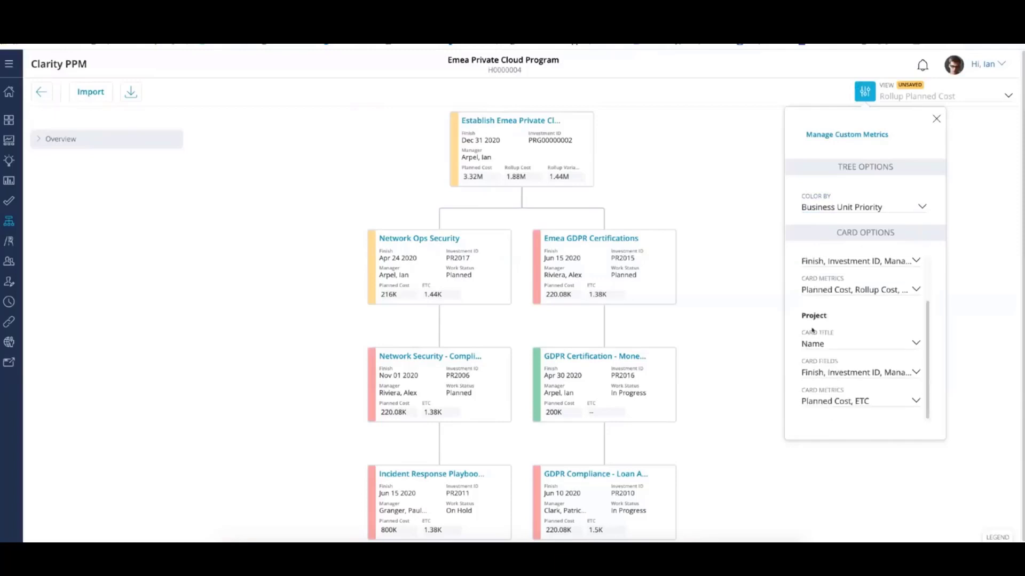
{"action": "left_click_drag", "start_coordinate": [932, 333], "coordinate": [930, 285]}
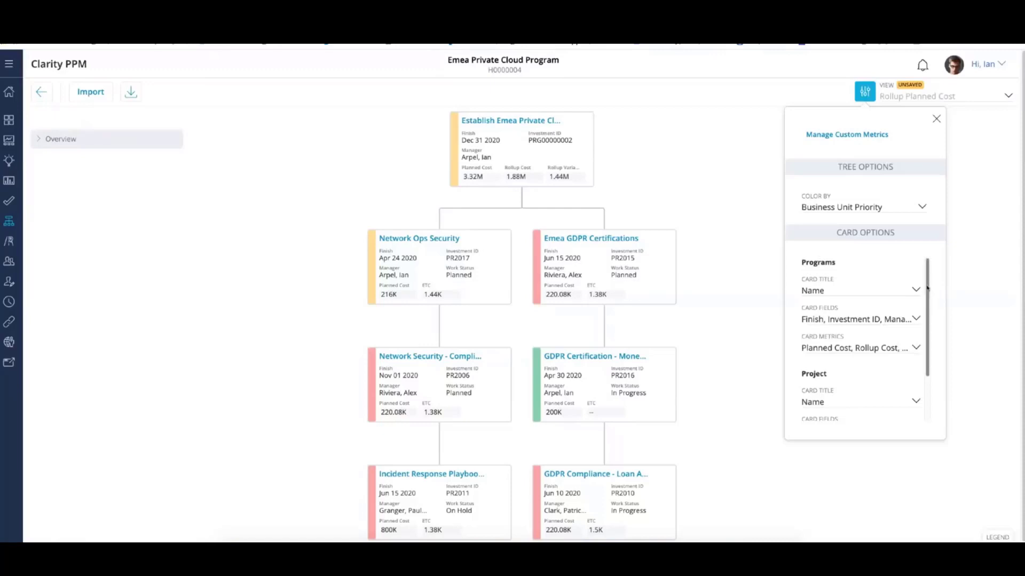
{"action": "scroll", "coordinate": [927, 289], "scroll_direction": "down", "scroll_amount": 2}
{"action": "scroll", "coordinate": [902, 283], "scroll_direction": "up", "scroll_amount": 2}
{"action": "scroll", "coordinate": [922, 319], "scroll_direction": "down", "scroll_amount": 1}
{"action": "scroll", "coordinate": [930, 282], "scroll_direction": "up", "scroll_amount": 1}
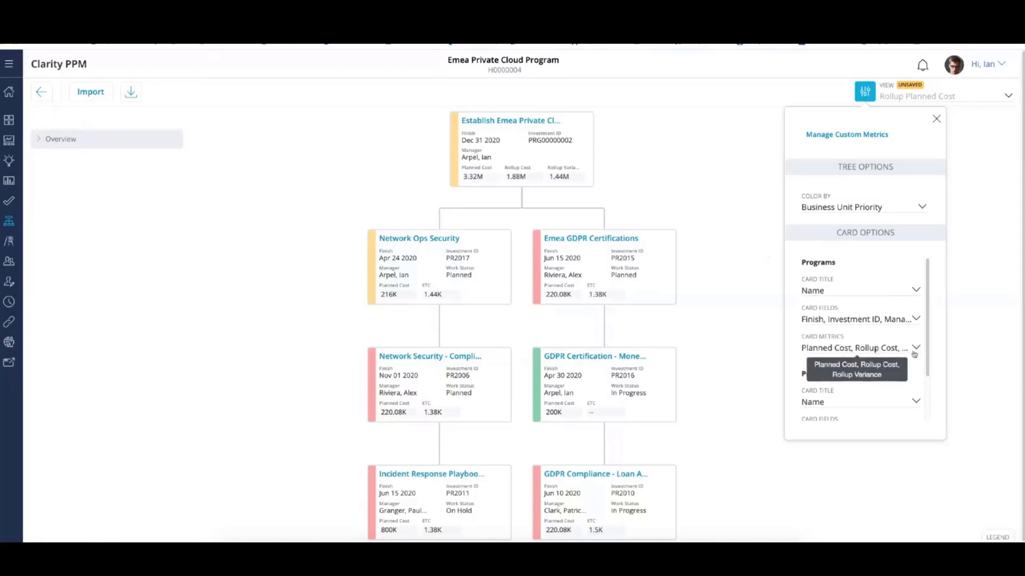
Look up the ETC metric among the card metrics offered for Project cards
{"action": "left_click_drag", "start_coordinate": [929, 345], "coordinate": [928, 410]}
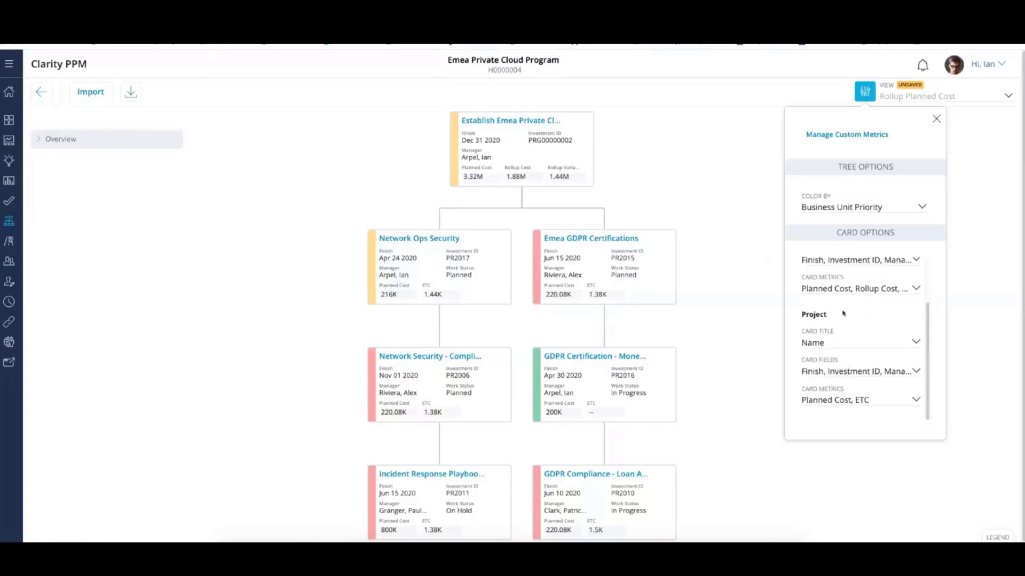
{"action": "left_click", "coordinate": [916, 401]}
{"action": "left_click", "coordinate": [873, 401]}
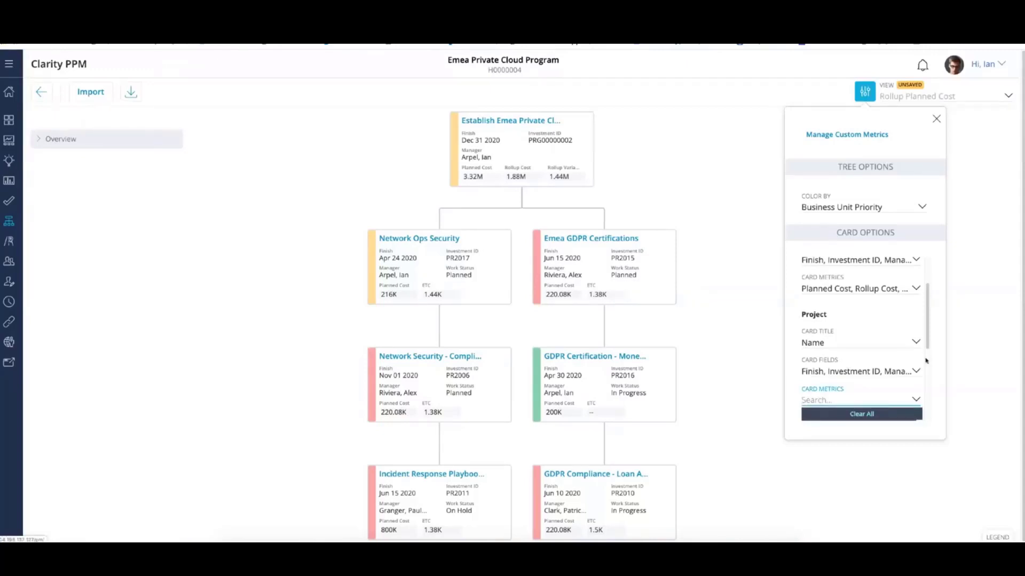
{"action": "left_click_drag", "start_coordinate": [927, 348], "coordinate": [927, 350]}
{"action": "scroll", "coordinate": [854, 299], "scroll_direction": "down", "scroll_amount": 3}
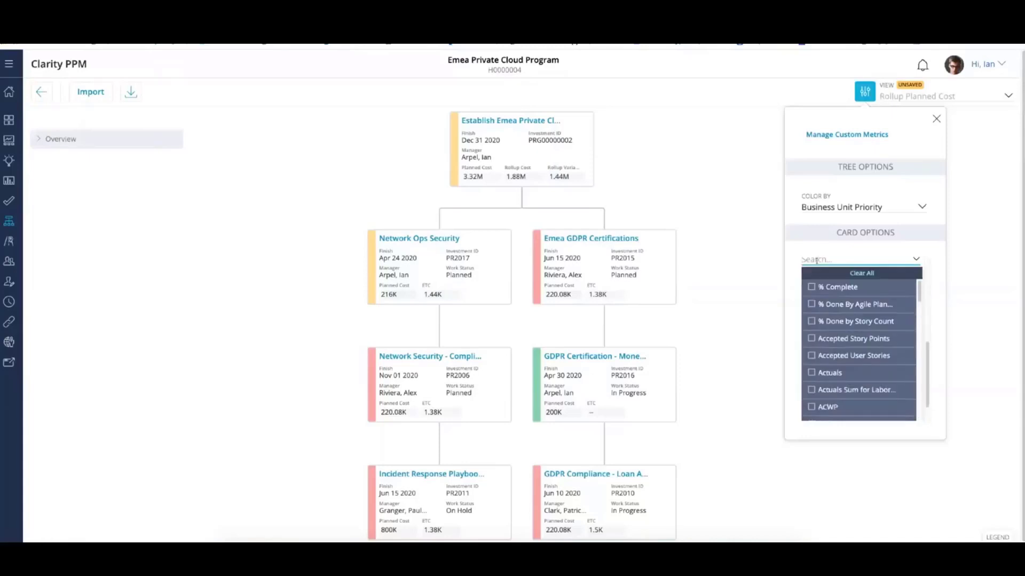
{"action": "type", "text": "etc"}
{"action": "left_click", "coordinate": [823, 344]}
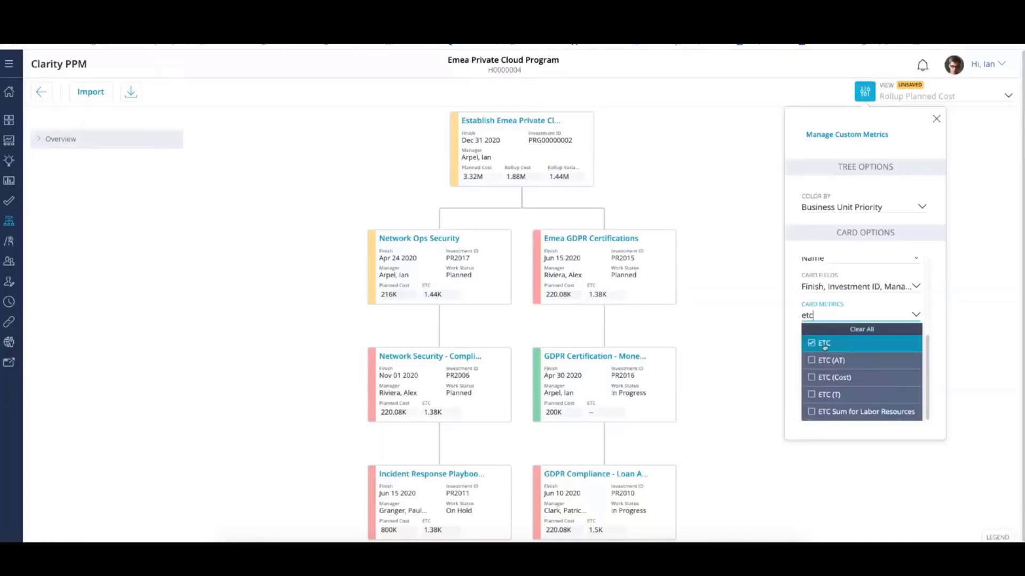
Search the Project card metrics for "plann" and close the view options without altering the selection
{"action": "left_click", "coordinate": [792, 318]}
{"action": "type", "text": "planned"}
{"action": "key", "text": "BackSpace"}
{"action": "key", "text": "BackSpace"}
{"action": "key", "text": "BackSpace"}
{"action": "key", "text": "BackSpace"}
{"action": "key", "text": "BackSpace"}
{"action": "key", "text": "BackSpace"}
{"action": "key", "text": "BackSpace"}
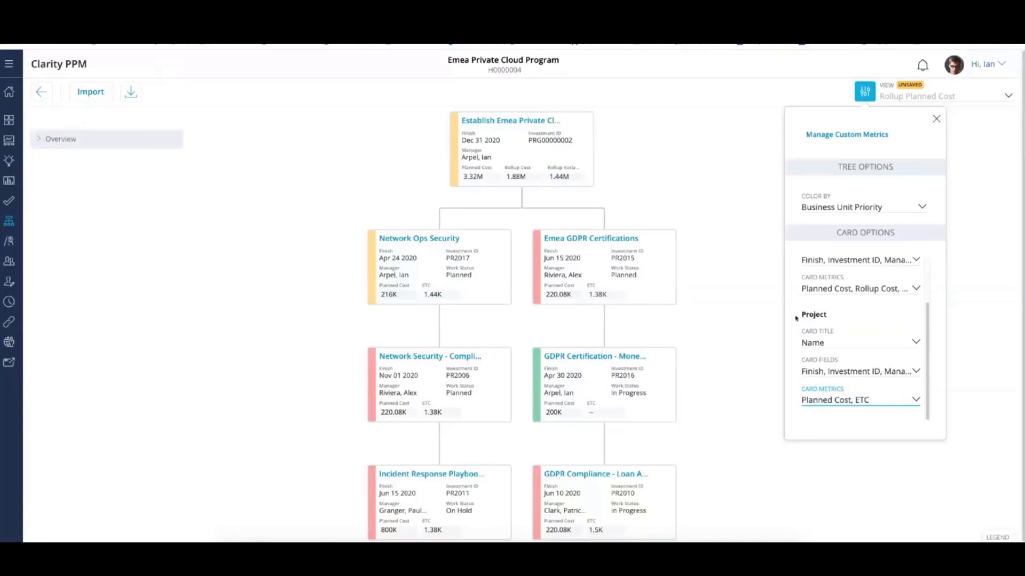
{"action": "left_click", "coordinate": [846, 402]}
{"action": "type", "text": "plamn"}
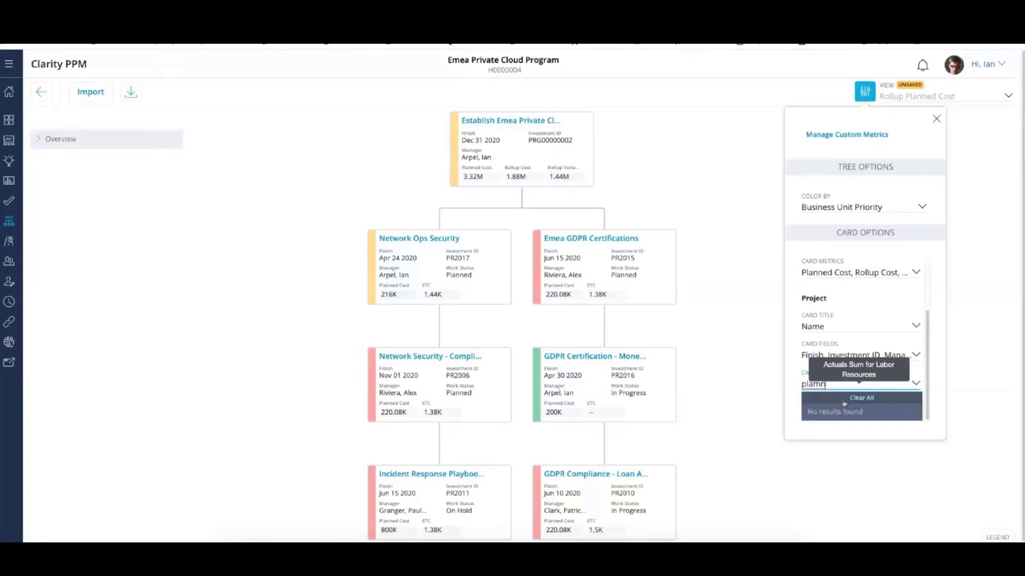
{"action": "key", "text": "BackSpace"}
{"action": "key", "text": "BackSpace"}
{"action": "type", "text": "nn"}
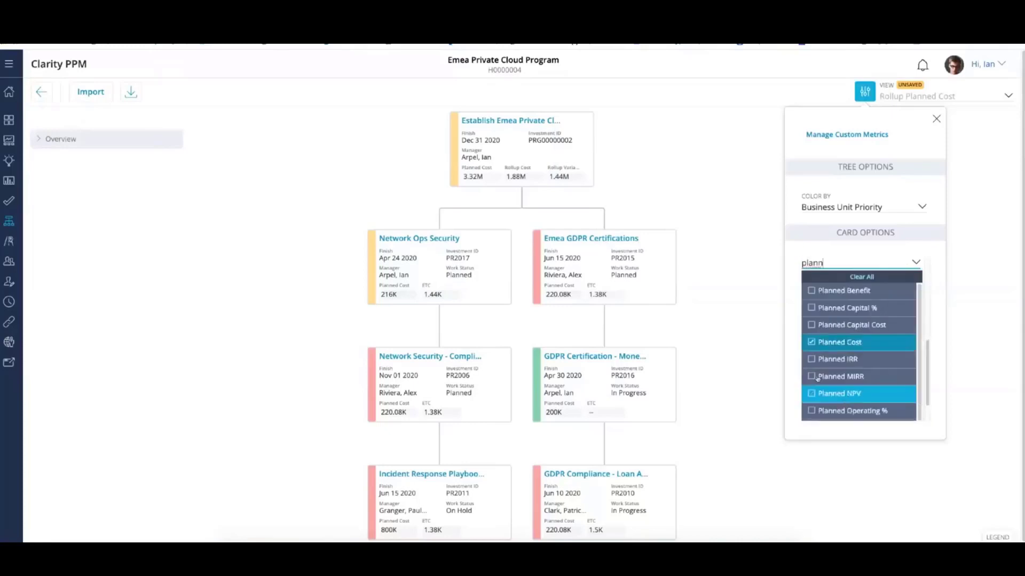
{"action": "left_click", "coordinate": [753, 323]}
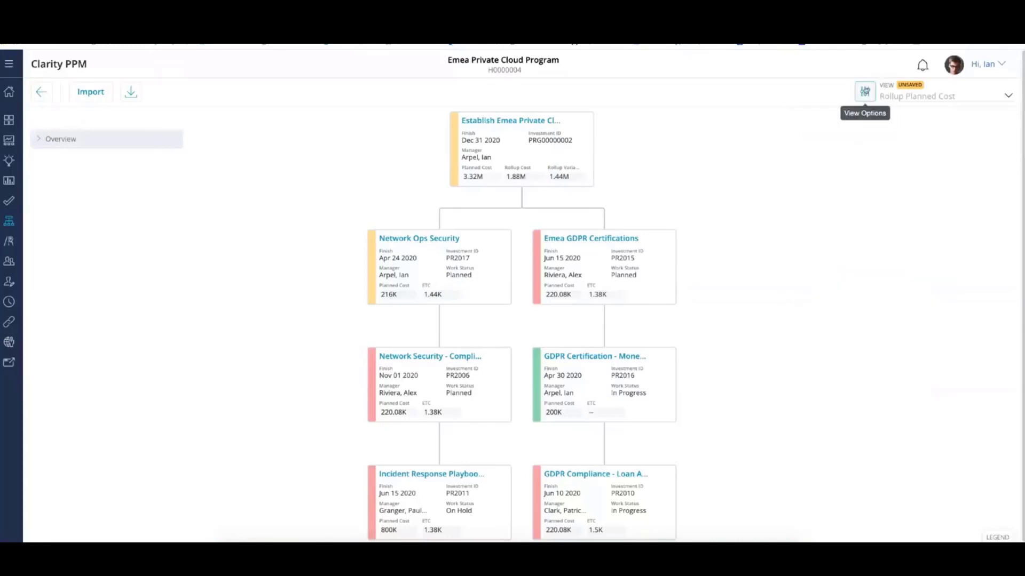
Reopen the view options, review the Programs and Project card settings, and open the custom metrics manager
{"action": "left_click", "coordinate": [865, 92]}
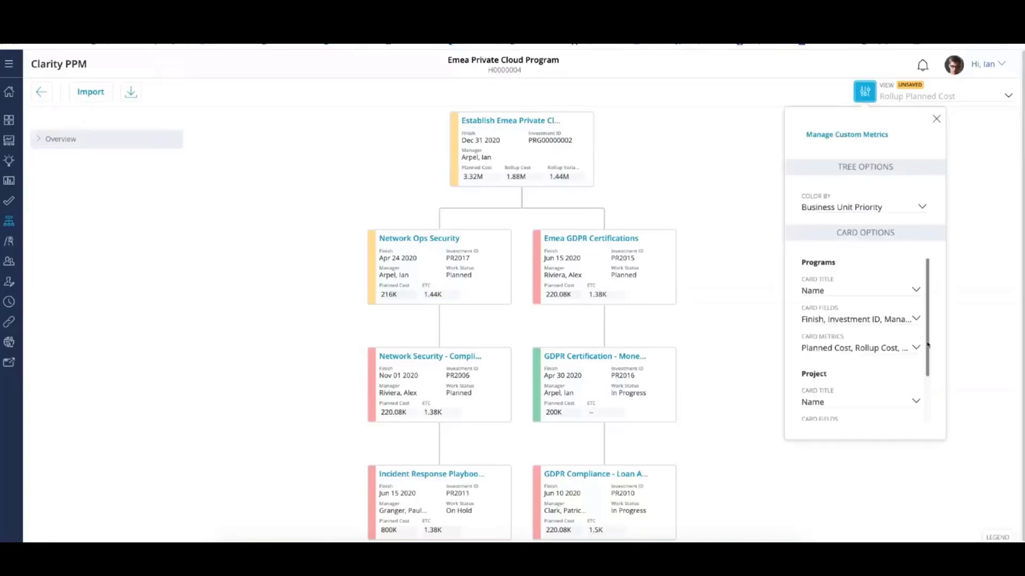
{"action": "left_click_drag", "start_coordinate": [928, 345], "coordinate": [928, 399]}
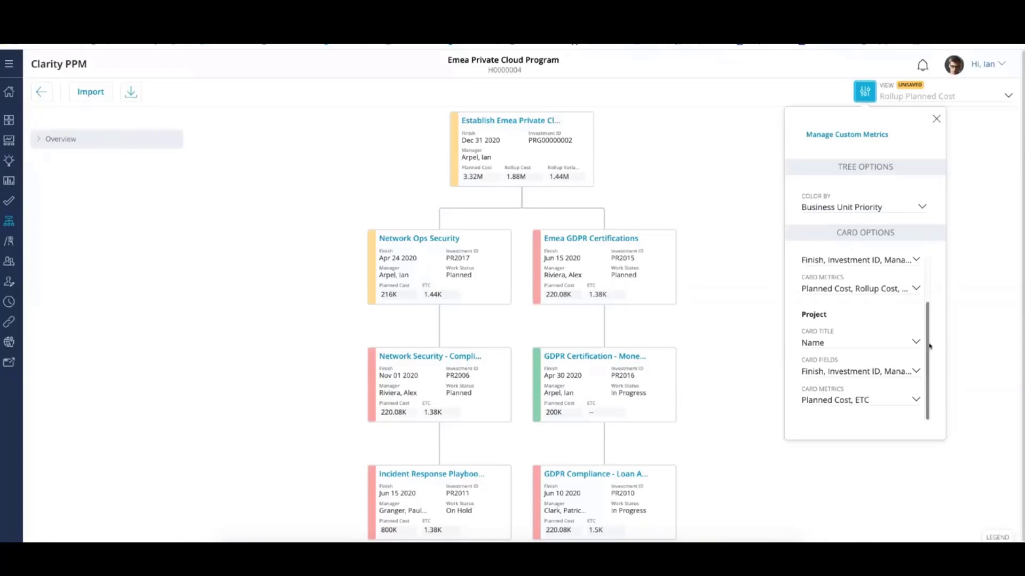
{"action": "left_click_drag", "start_coordinate": [929, 346], "coordinate": [928, 273]}
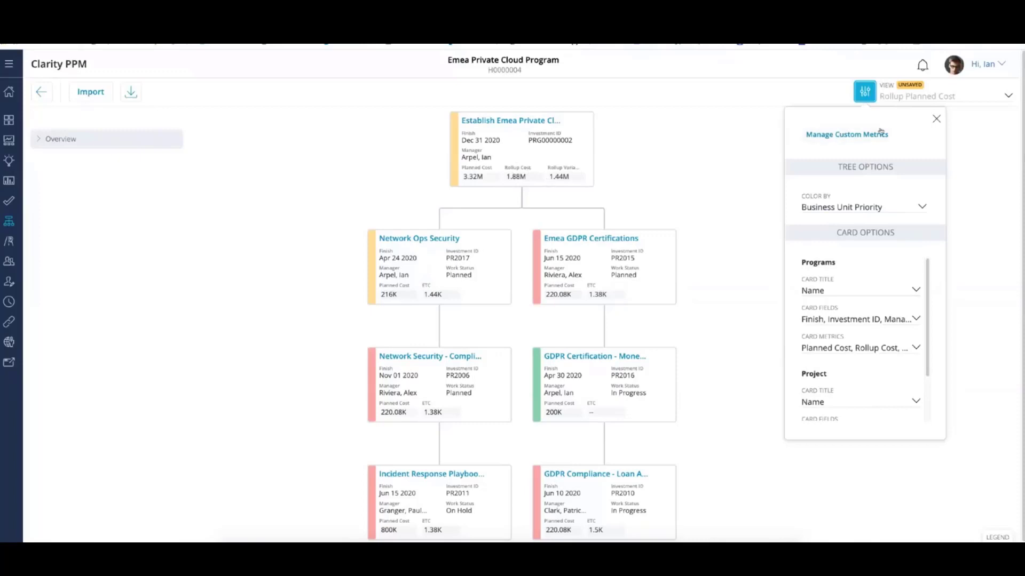
{"action": "left_click", "coordinate": [837, 137]}
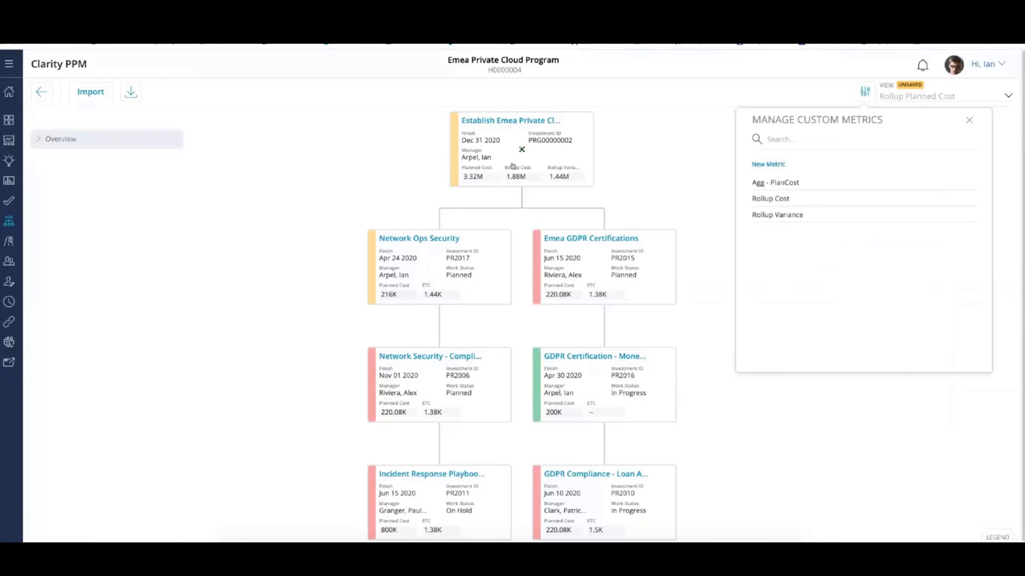
{"action": "mouse_move", "coordinate": [773, 182]}
Create an aggregation metric named Rollup Cost 2, based on Planned Cost with the aggregation scope Children Only
{"action": "left_click", "coordinate": [774, 166]}
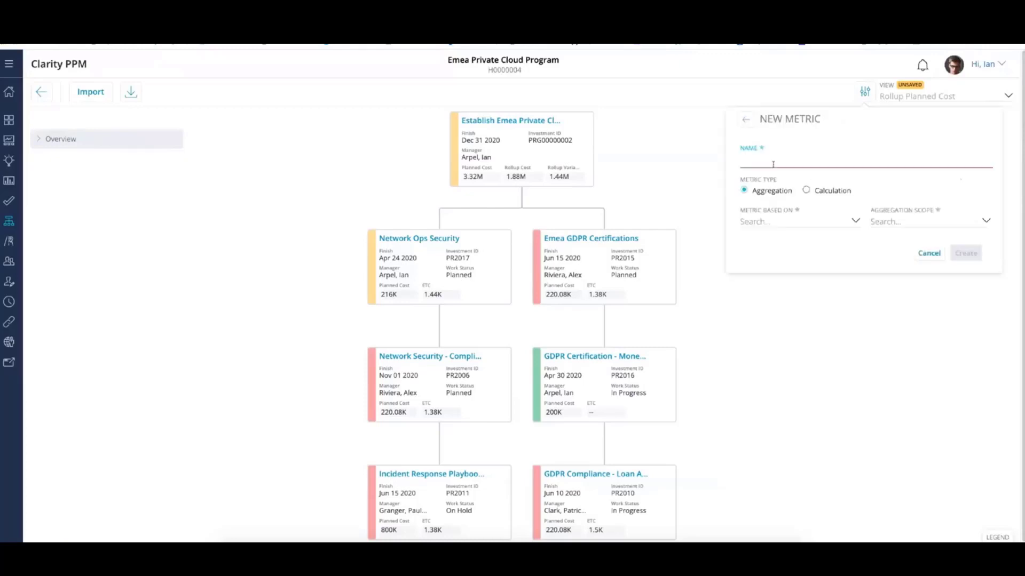
{"action": "type", "text": "Rollup Cost"}
{"action": "left_click", "coordinate": [856, 221]}
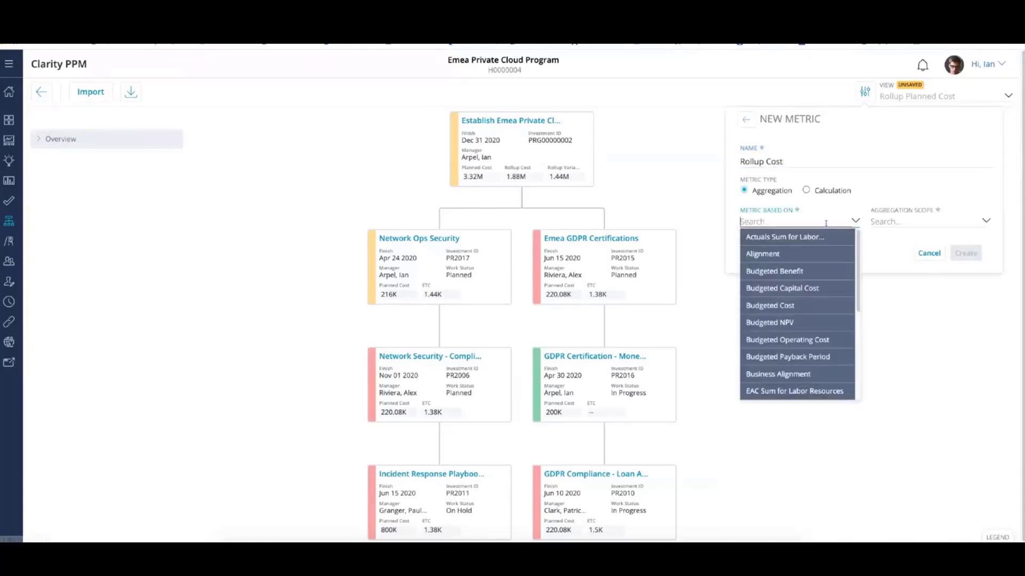
{"action": "type", "text": "planned Cost"}
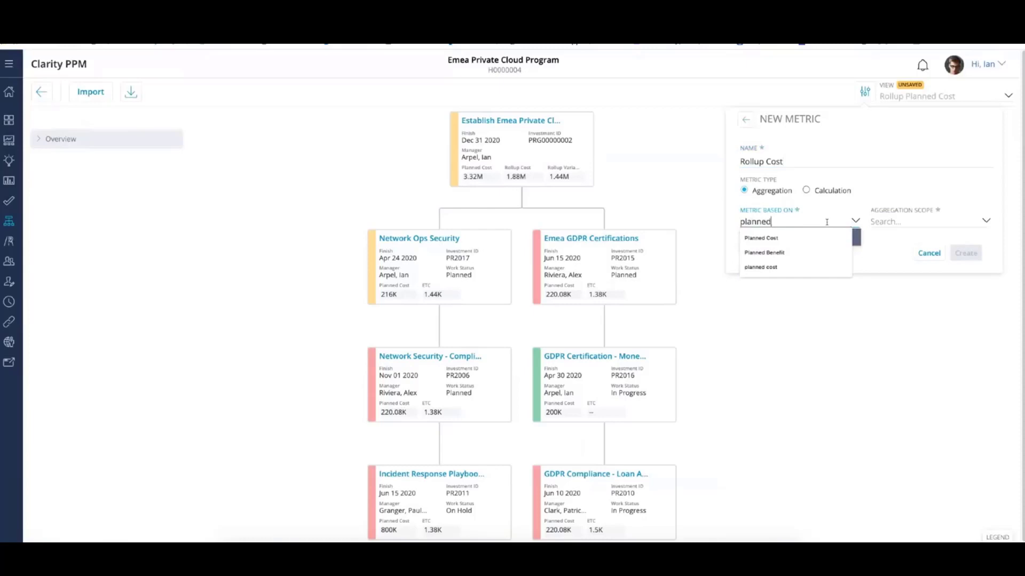
{"action": "left_click", "coordinate": [762, 238]}
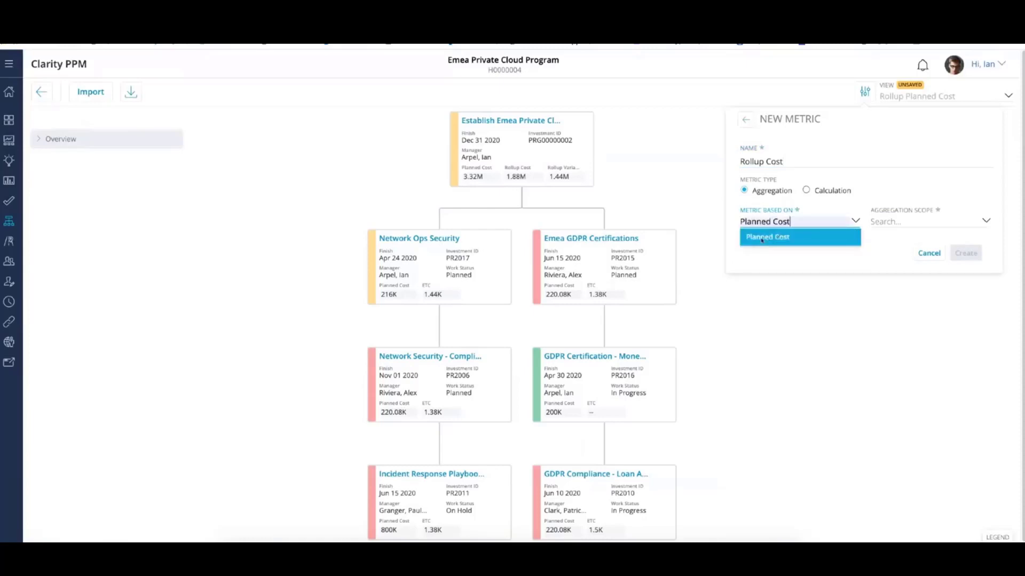
{"action": "left_click", "coordinate": [761, 239]}
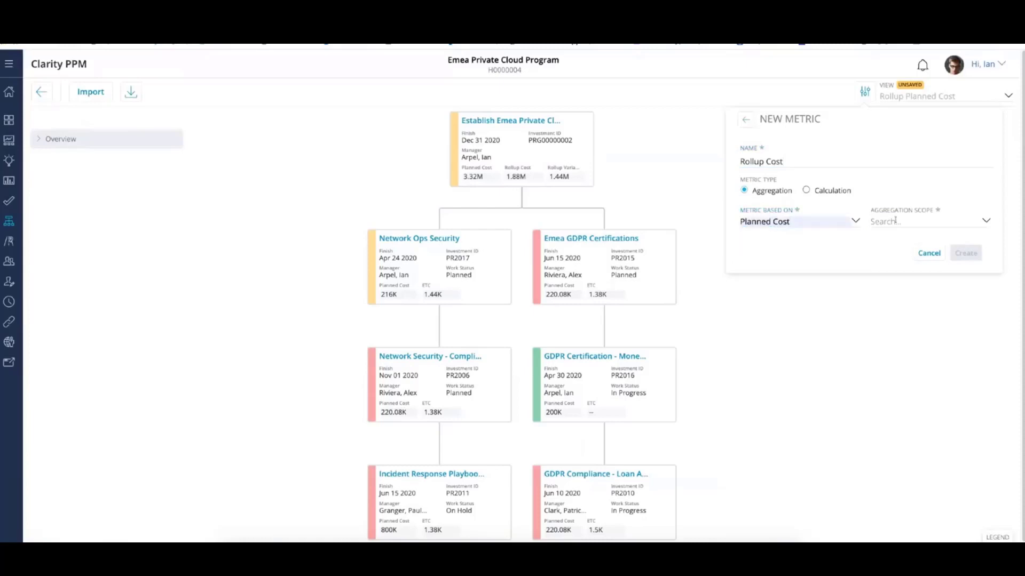
{"action": "left_click", "coordinate": [986, 223]}
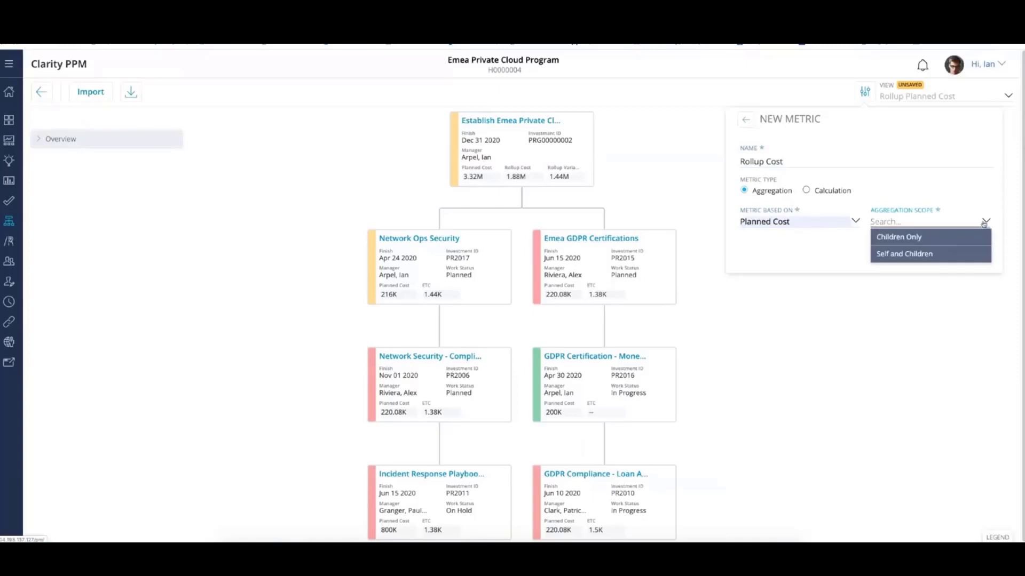
{"action": "left_click", "coordinate": [900, 239]}
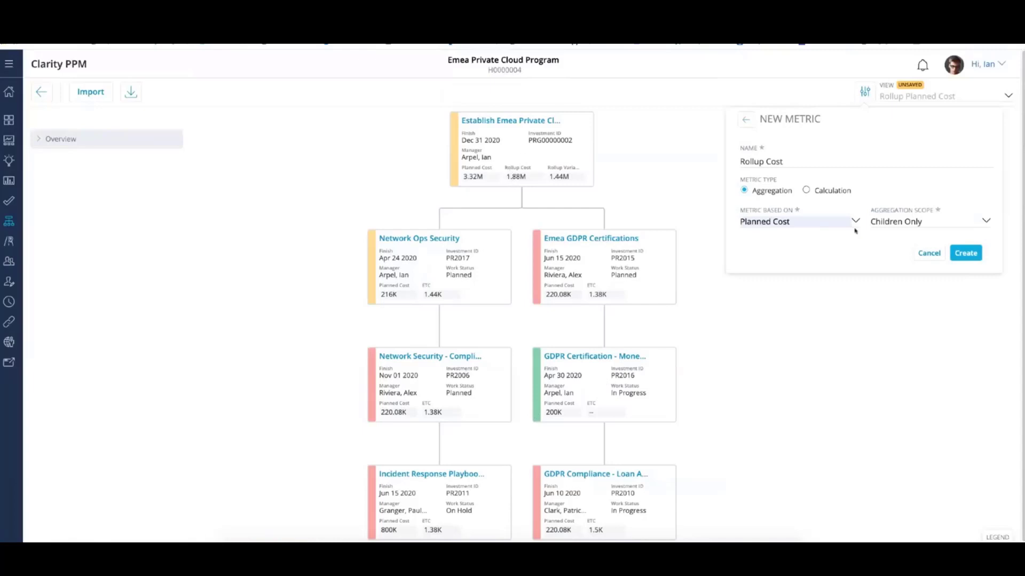
{"action": "left_click", "coordinate": [788, 162]}
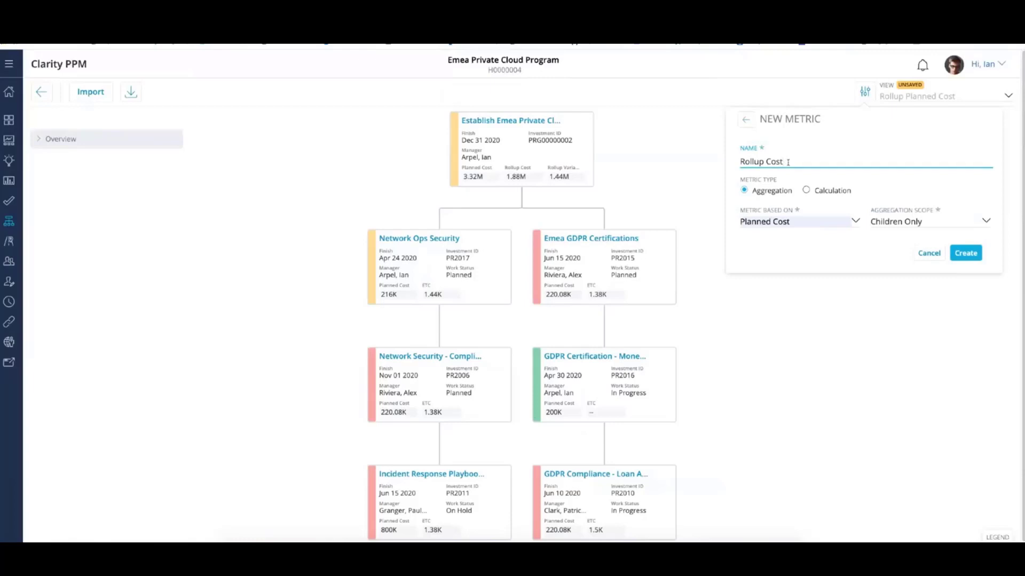
{"action": "left_click", "coordinate": [963, 253]}
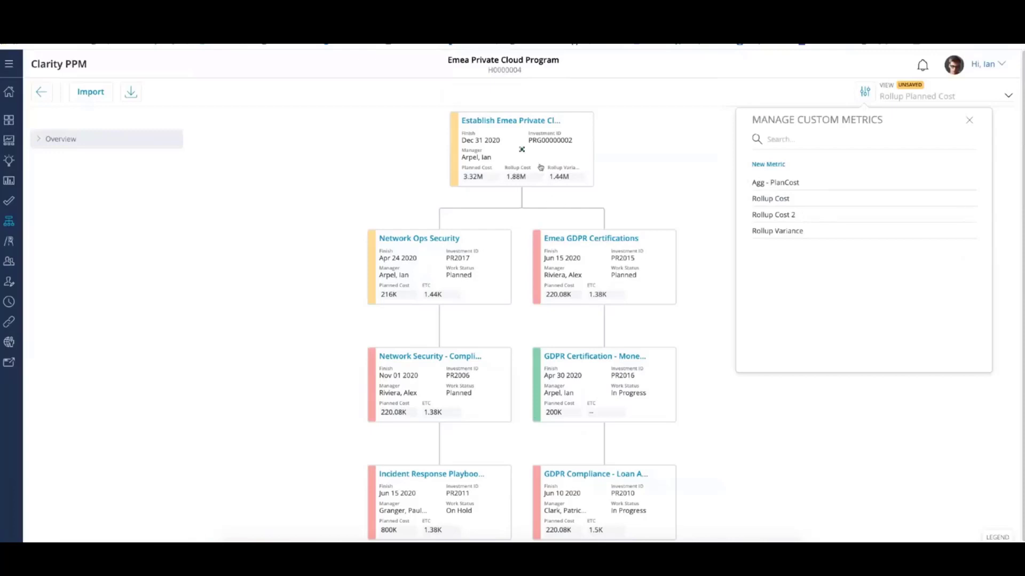
Replace Rollup Cost with Rollup Cost 2 in the card metrics for Programs and close the view options
{"action": "left_click", "coordinate": [864, 92]}
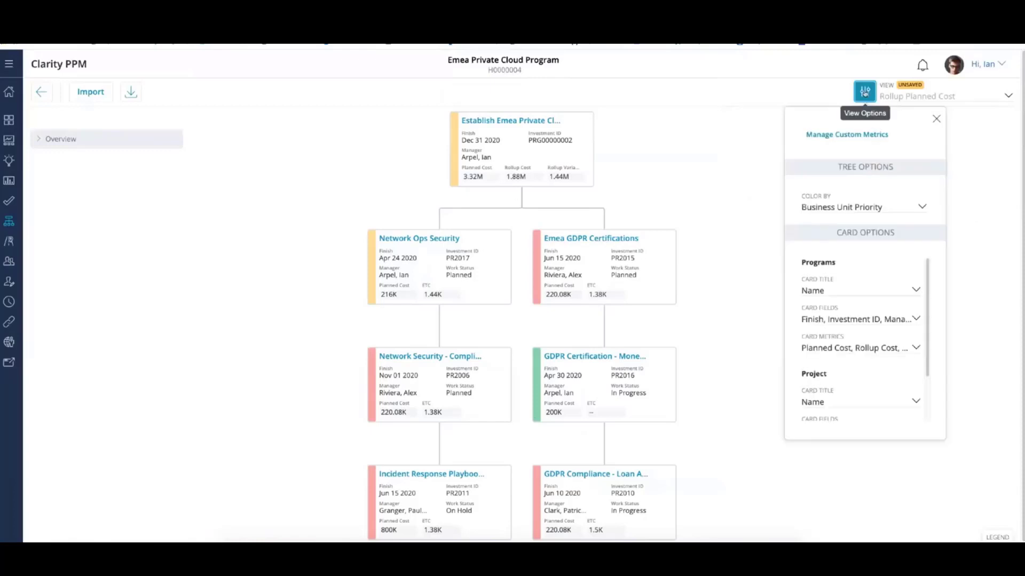
{"action": "left_click", "coordinate": [906, 347]}
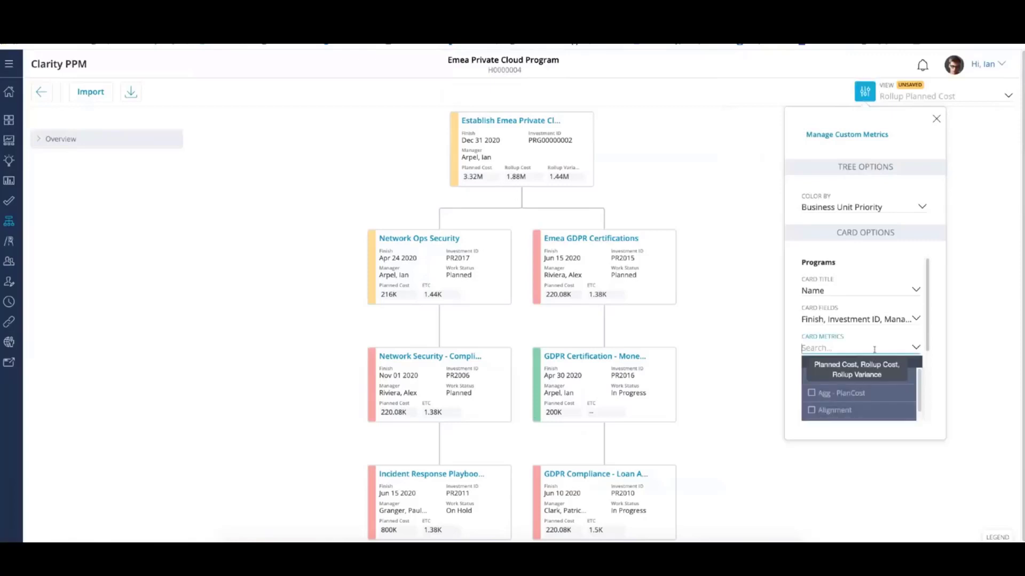
{"action": "type", "text": "roll"}
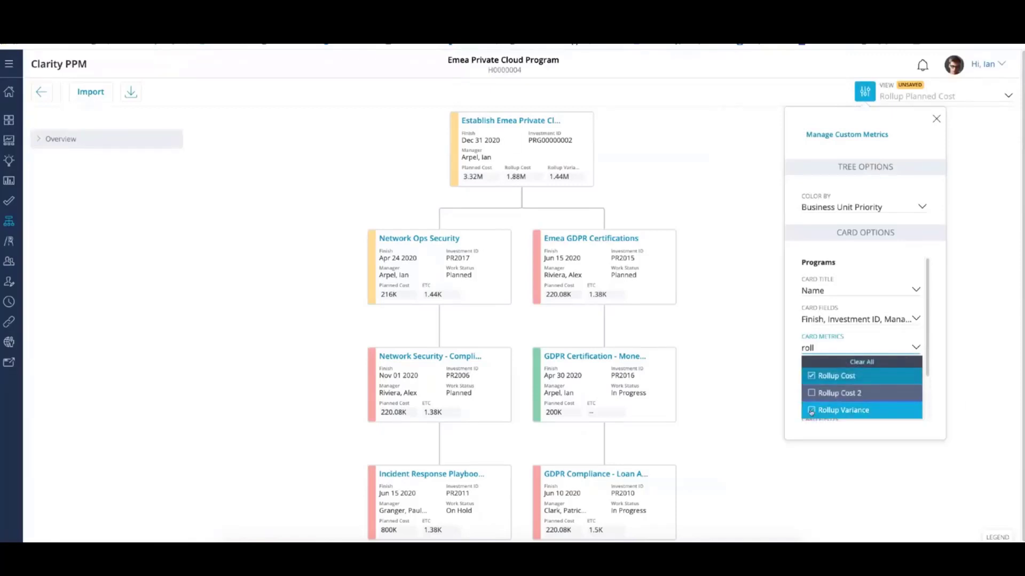
{"action": "left_click", "coordinate": [807, 377]}
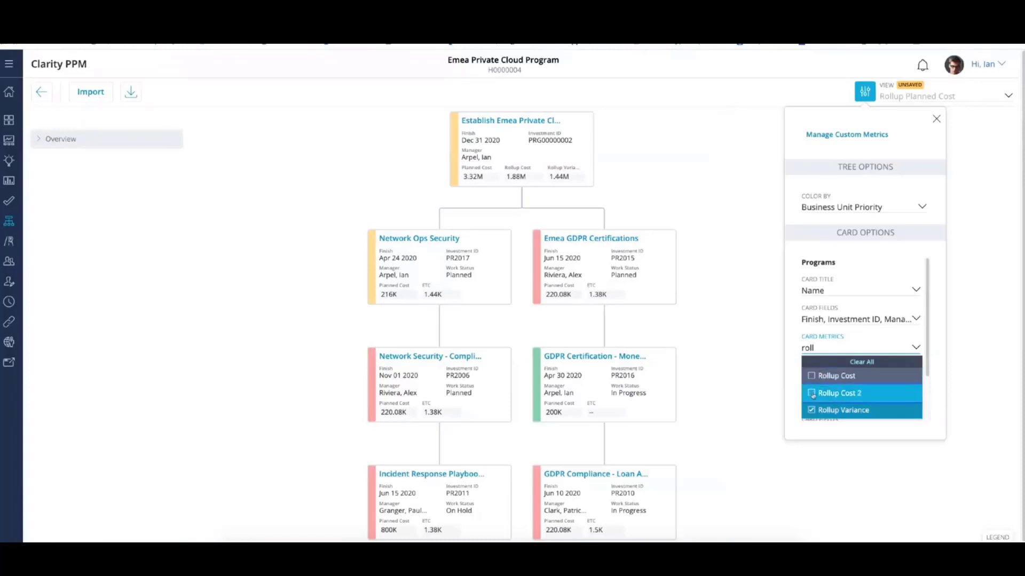
{"action": "left_click", "coordinate": [754, 386]}
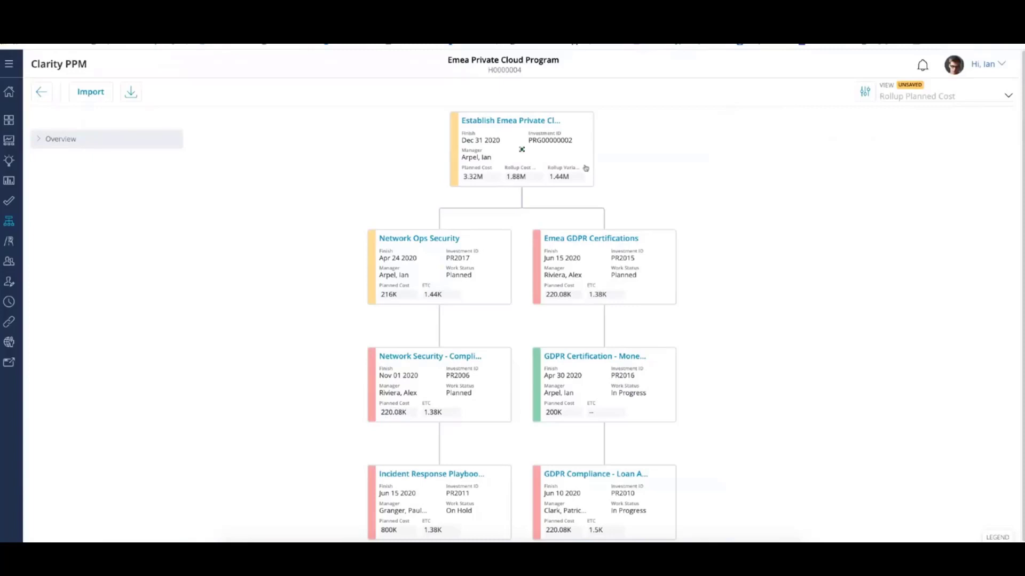
Start a new custom metric and set its metric type to Calculation
{"action": "left_click", "coordinate": [865, 93]}
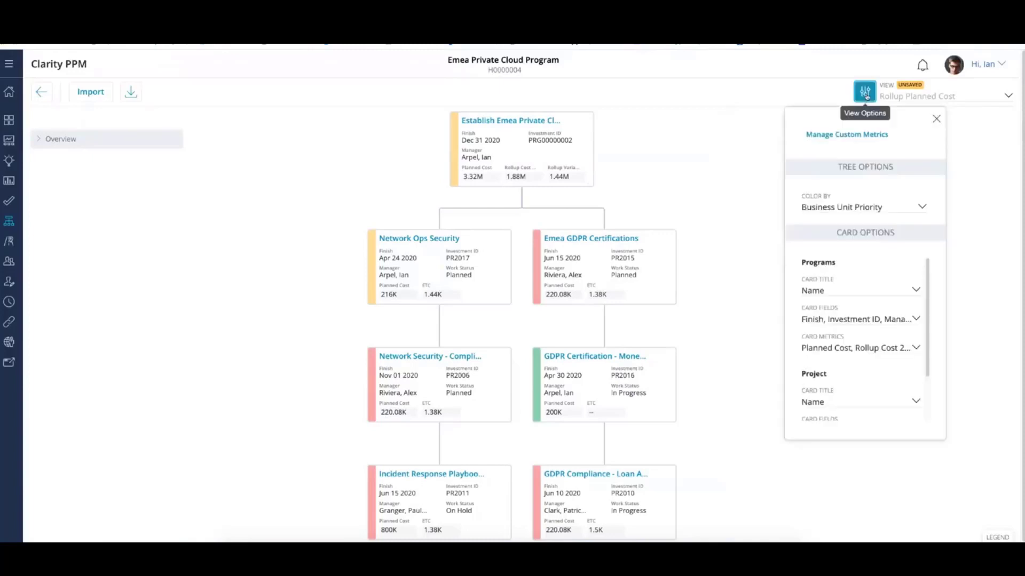
{"action": "left_click", "coordinate": [832, 137]}
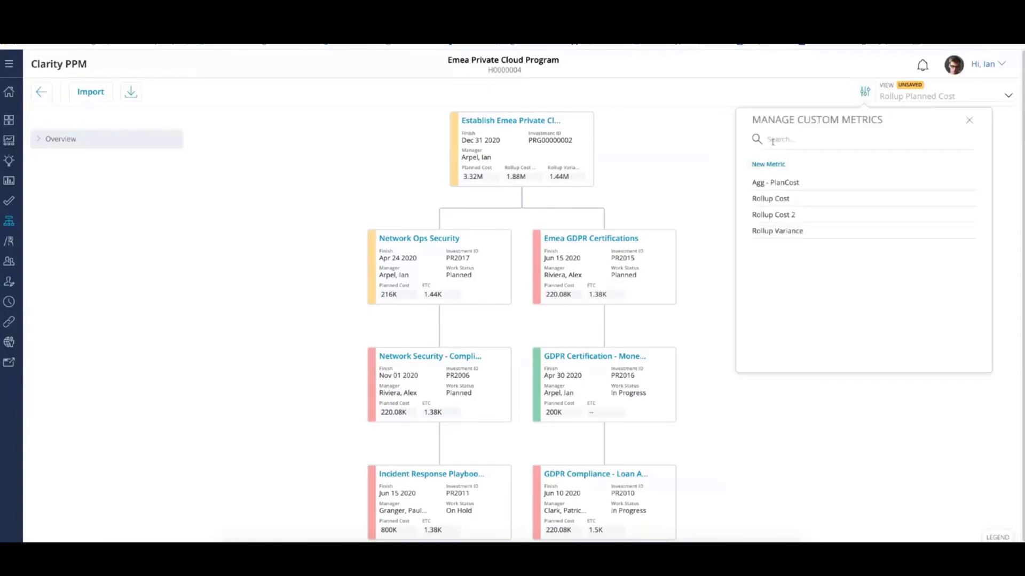
{"action": "left_click", "coordinate": [769, 163]}
{"action": "left_click", "coordinate": [806, 190]}
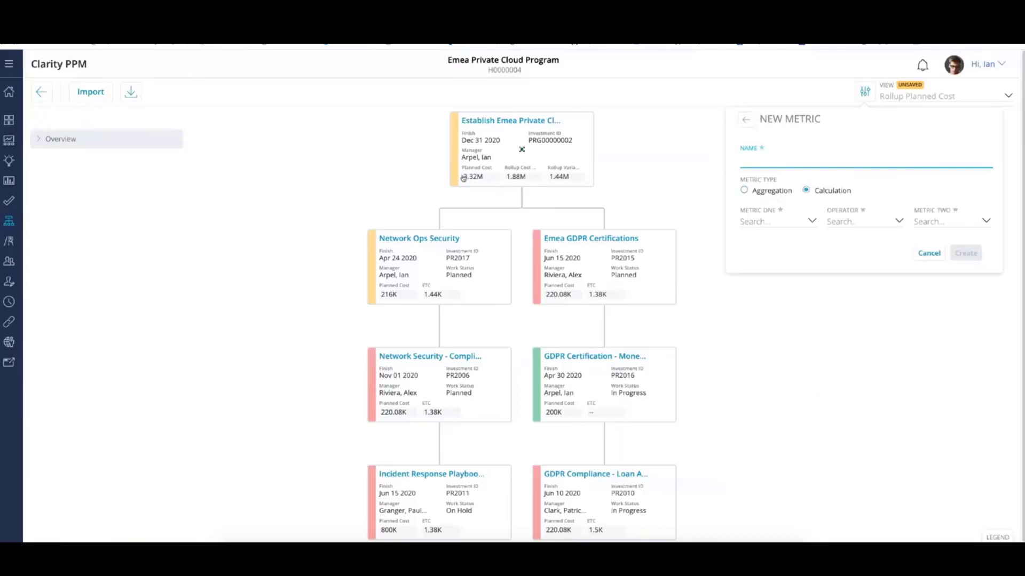
{"action": "left_click", "coordinate": [813, 221]}
{"action": "type", "text": "plan"}
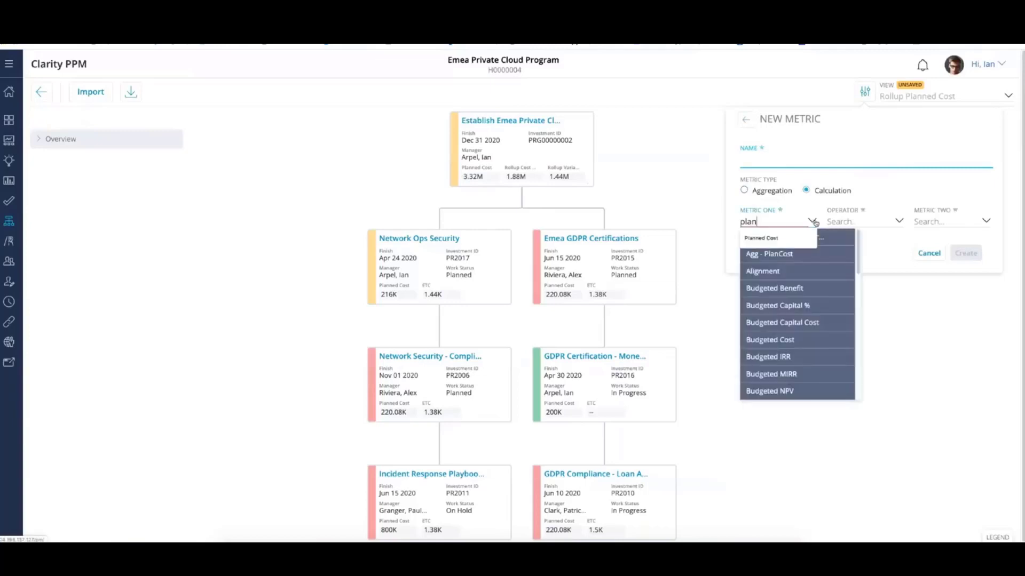
{"action": "left_click", "coordinate": [775, 239]}
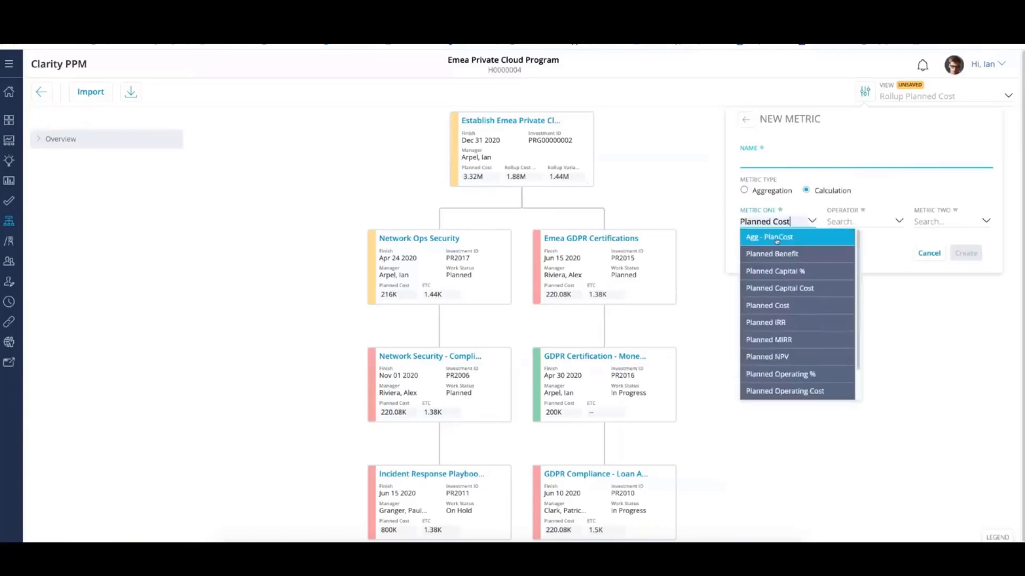
Name the new calculation metric Rollup Variance 2
{"action": "left_click", "coordinate": [755, 163]}
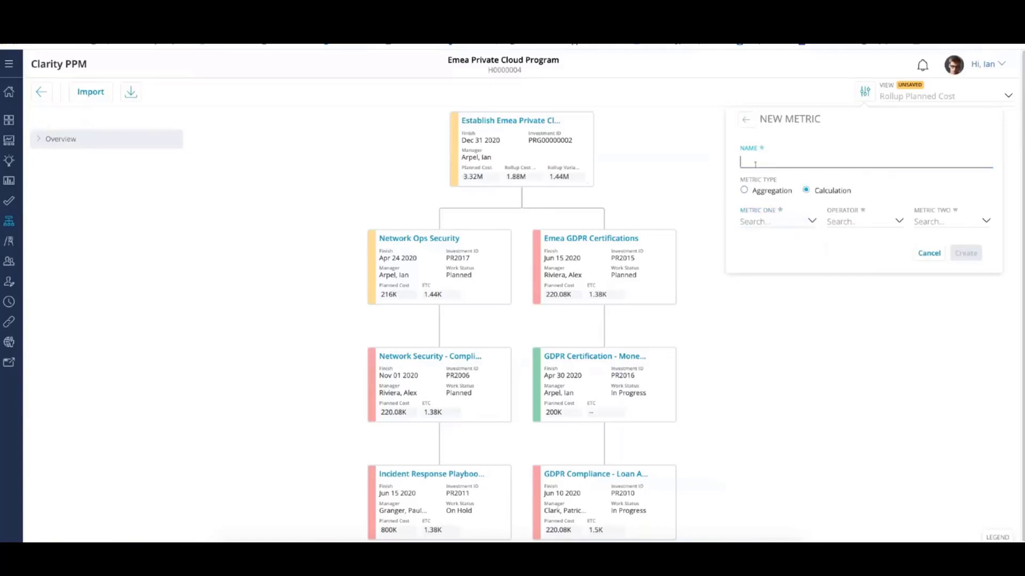
{"action": "type", "text": "Rollup Variance 2"}
{"action": "left_click", "coordinate": [811, 221]}
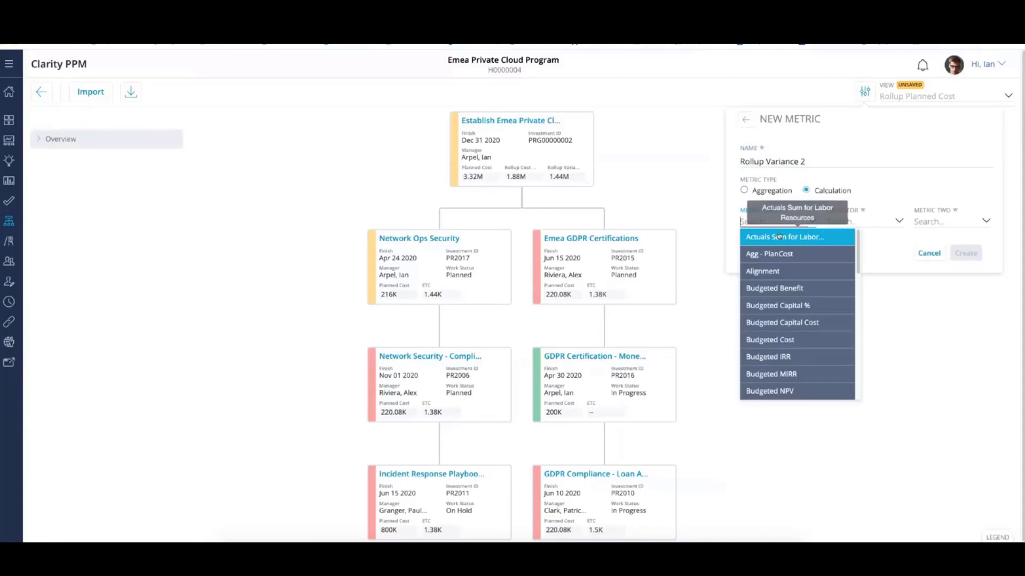
{"action": "type", "text": "plann"}
{"action": "left_click", "coordinate": [773, 236]}
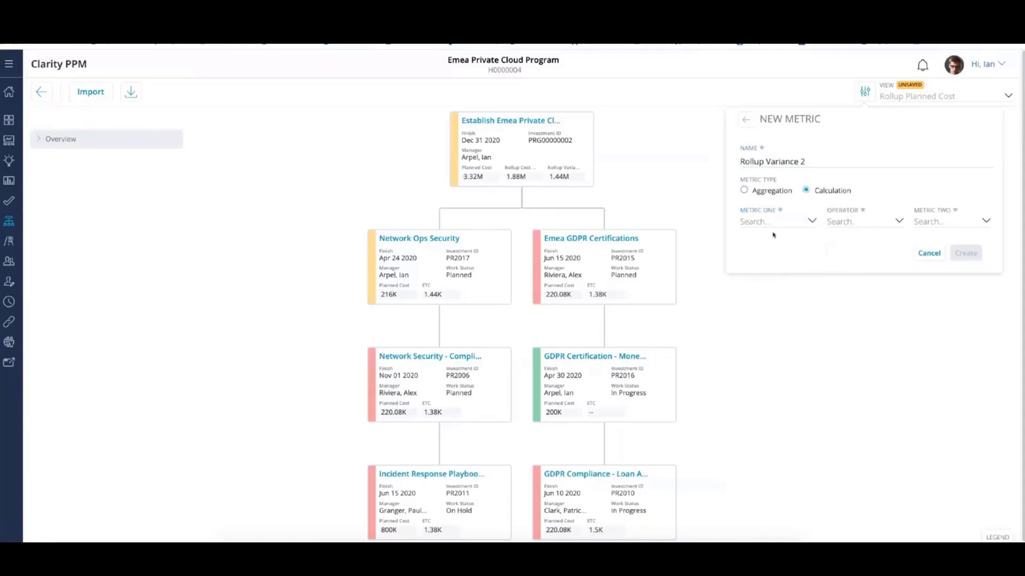
{"action": "left_click", "coordinate": [805, 222]}
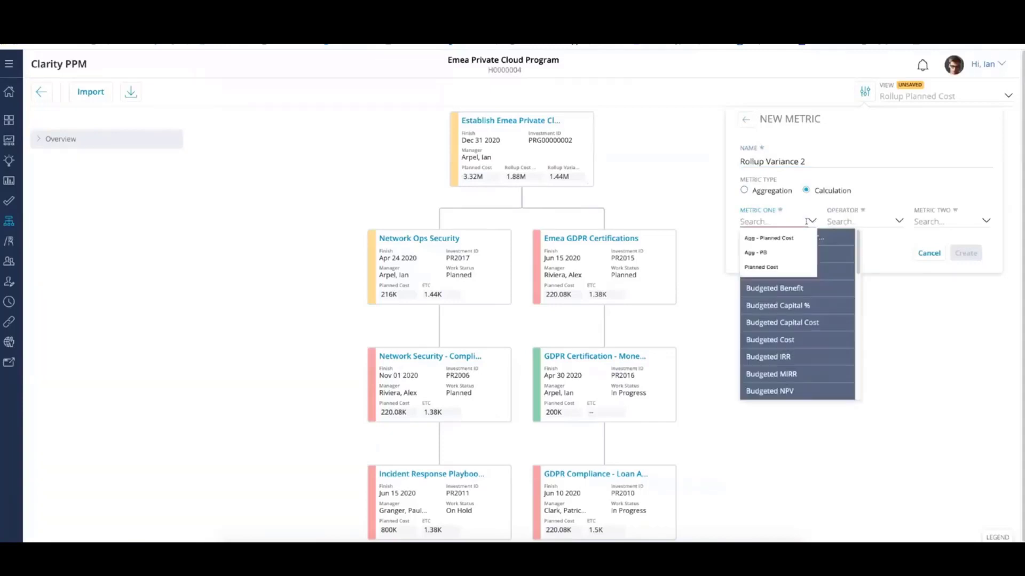
{"action": "left_click", "coordinate": [776, 240]}
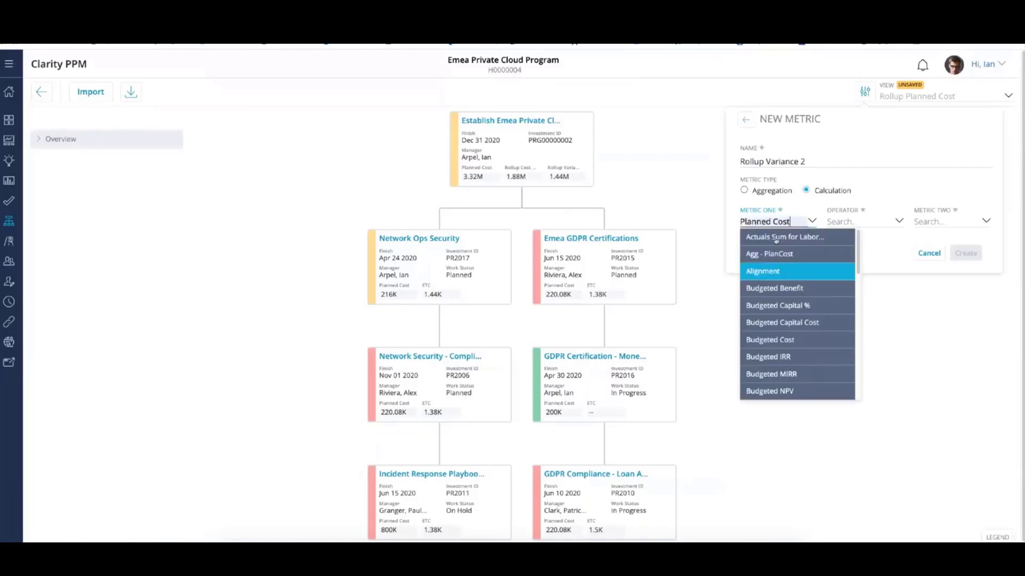
{"action": "left_click", "coordinate": [778, 239]}
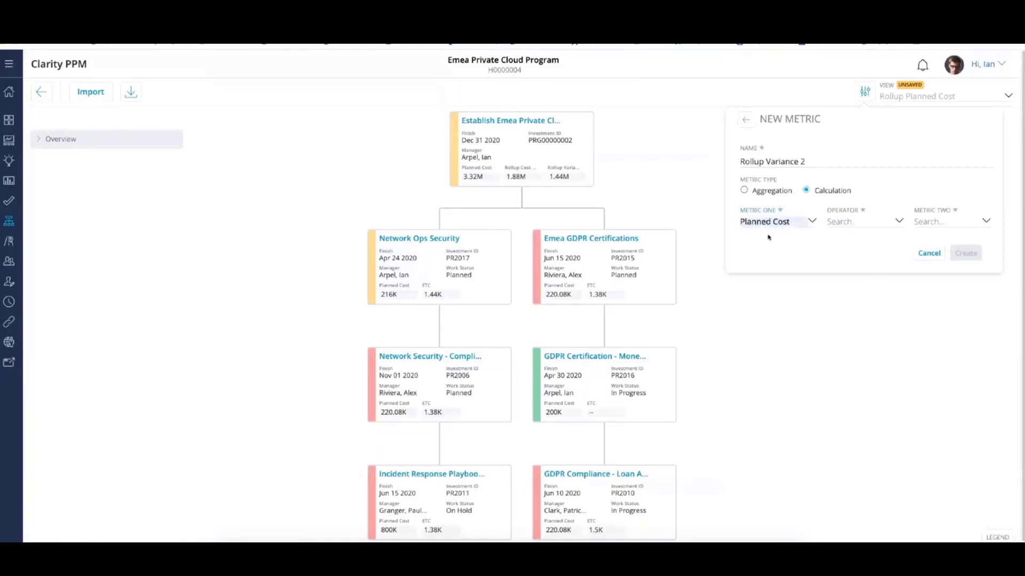
Set Metric One of the calculation to Planned Cost and its operator to Subtract
{"action": "left_click", "coordinate": [796, 220]}
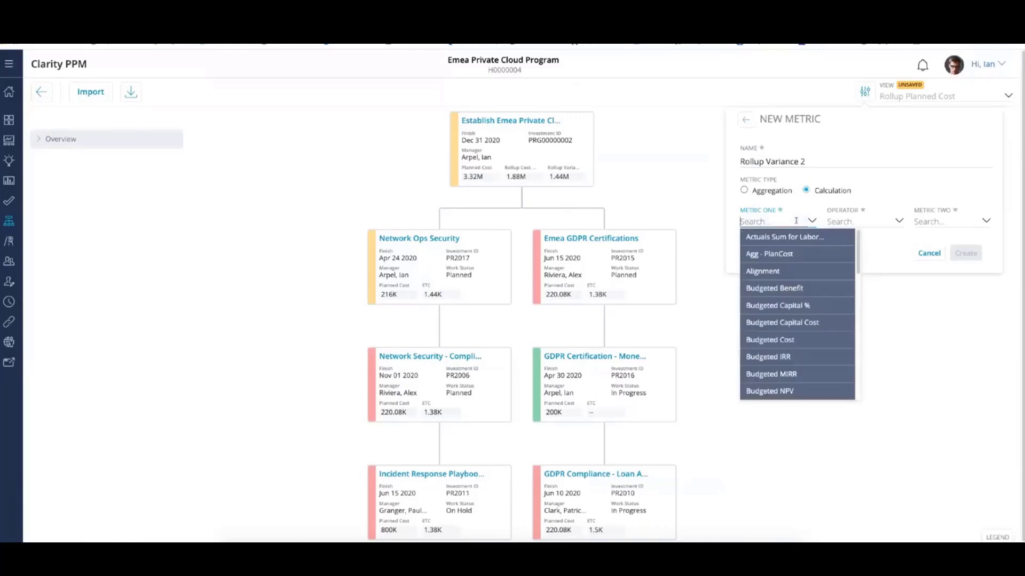
{"action": "type", "text": "planned"}
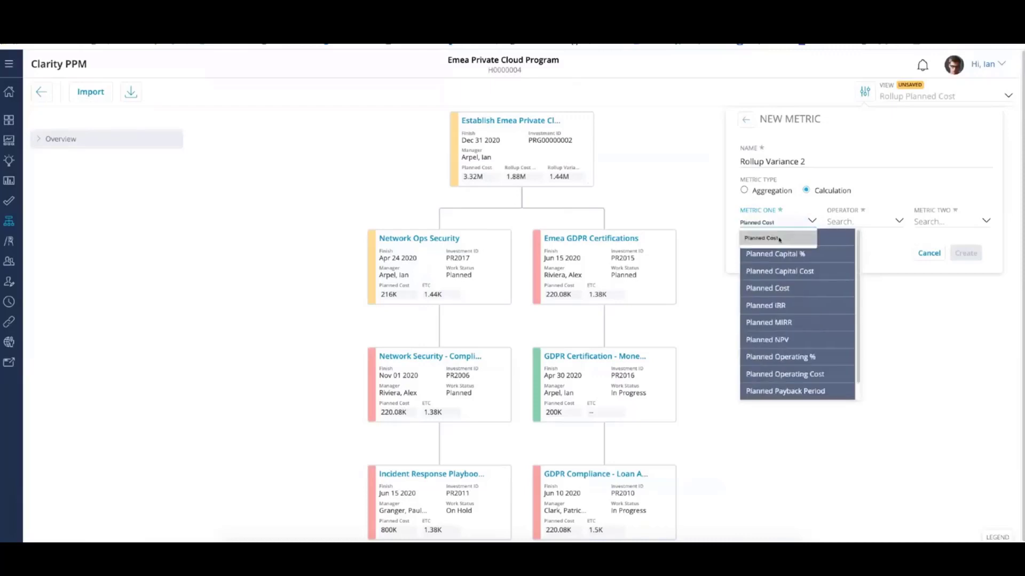
{"action": "left_click", "coordinate": [779, 239]}
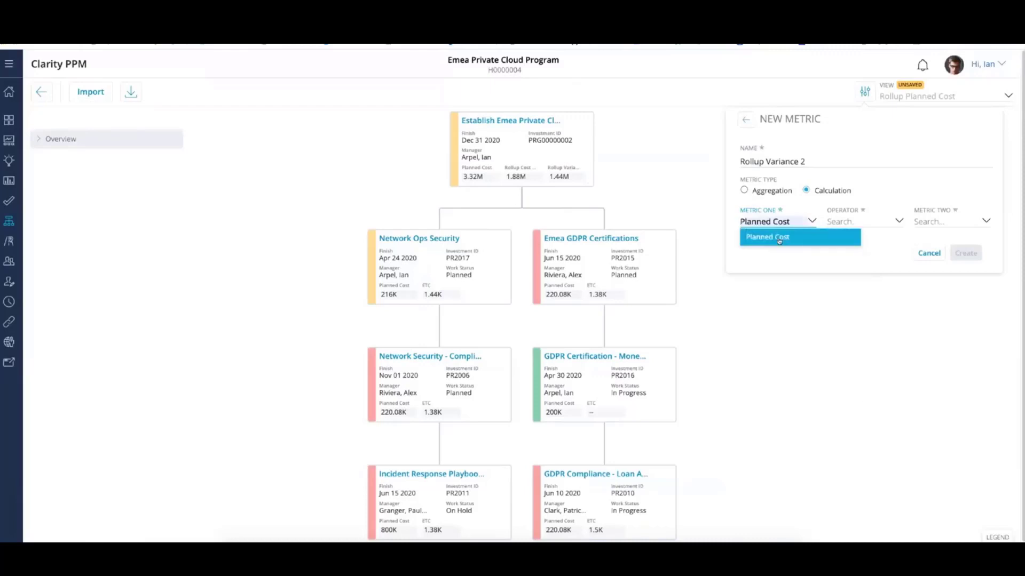
{"action": "left_click", "coordinate": [902, 222]}
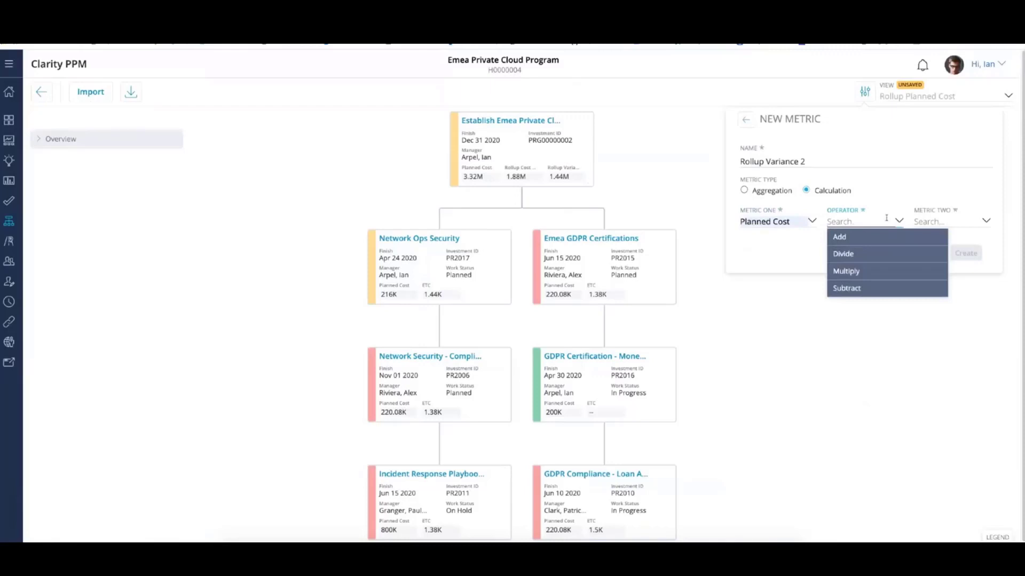
{"action": "left_click", "coordinate": [851, 288]}
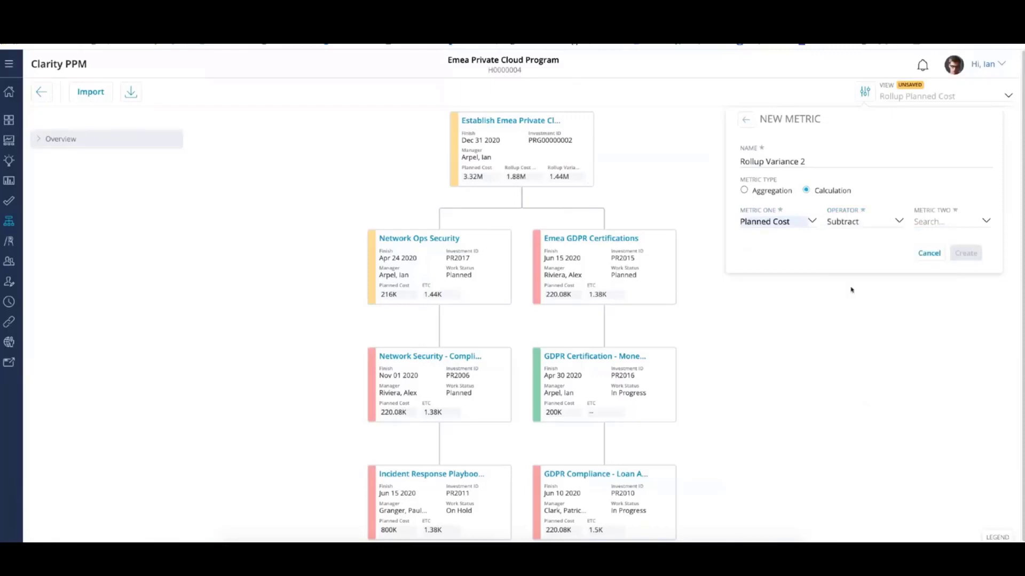
Set Metric Two to Rollup Cost 2, create the calculation metric and close the custom metrics manager
{"action": "left_click", "coordinate": [985, 222]}
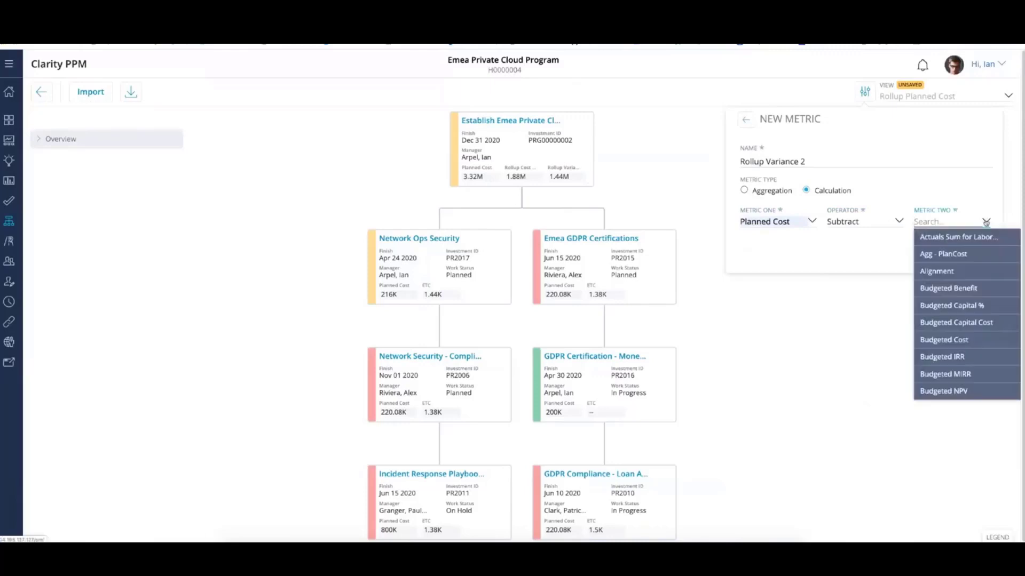
{"action": "type", "text": "rollup Cost"}
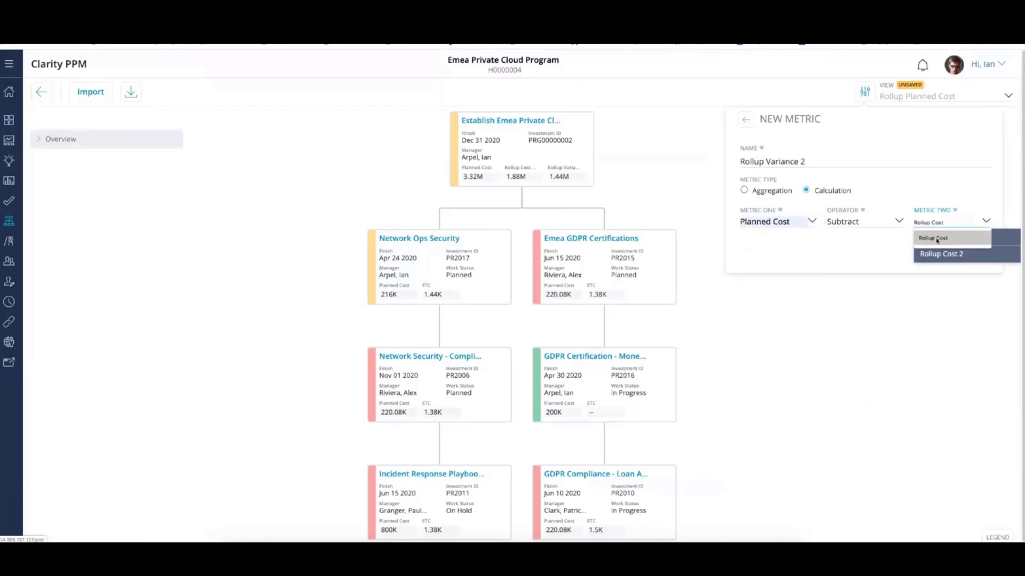
{"action": "left_click", "coordinate": [934, 255]}
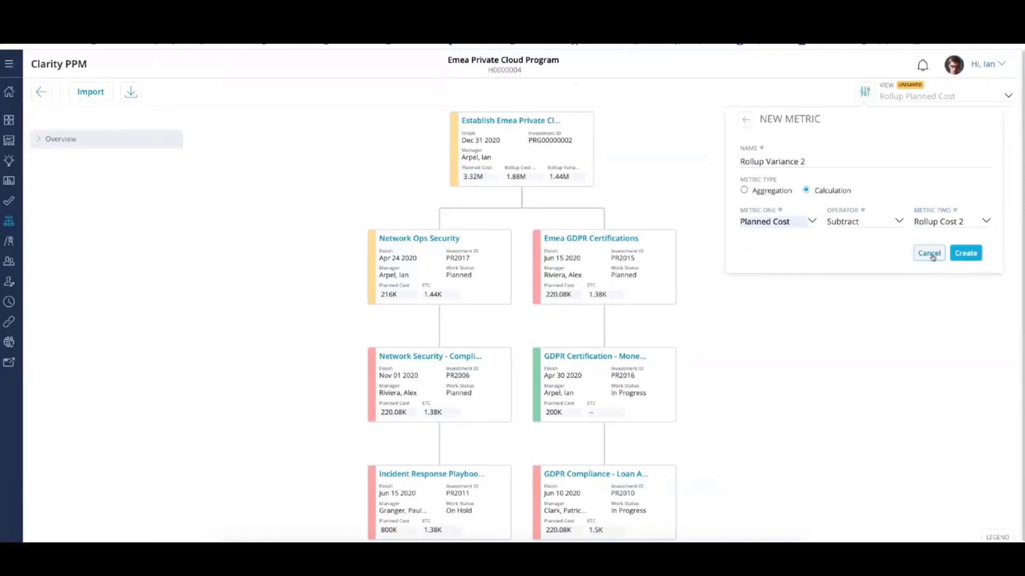
{"action": "left_click", "coordinate": [967, 253]}
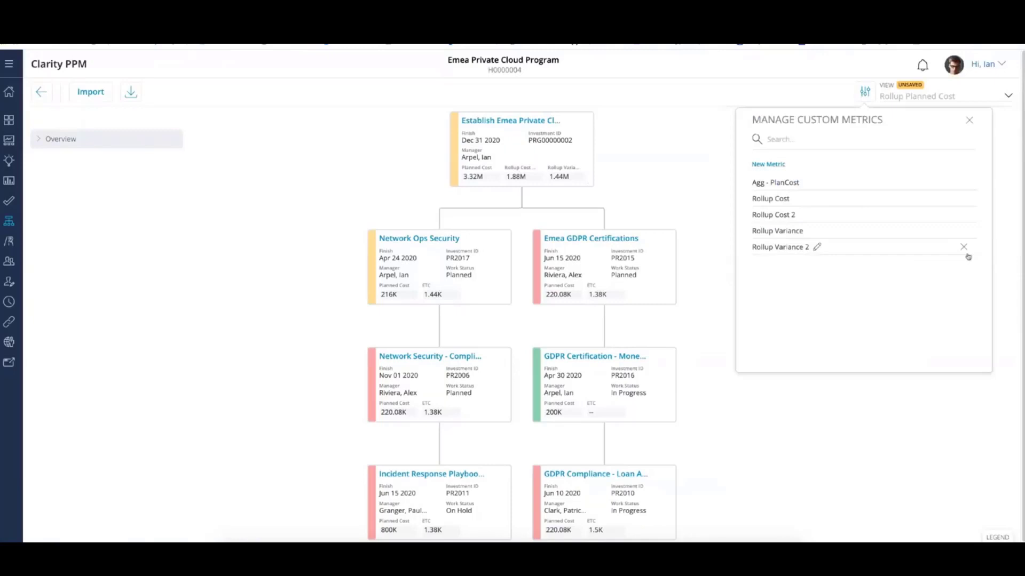
{"action": "left_click", "coordinate": [710, 131]}
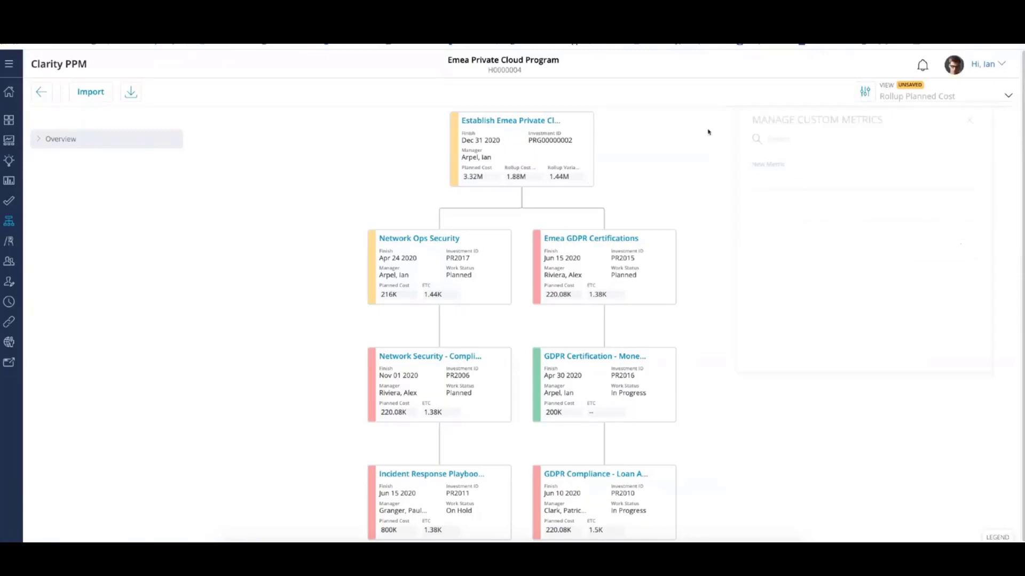
Replace Rollup Variance with Rollup Variance 2 in the card metrics for Programs and close the view options
{"action": "left_click", "coordinate": [865, 92]}
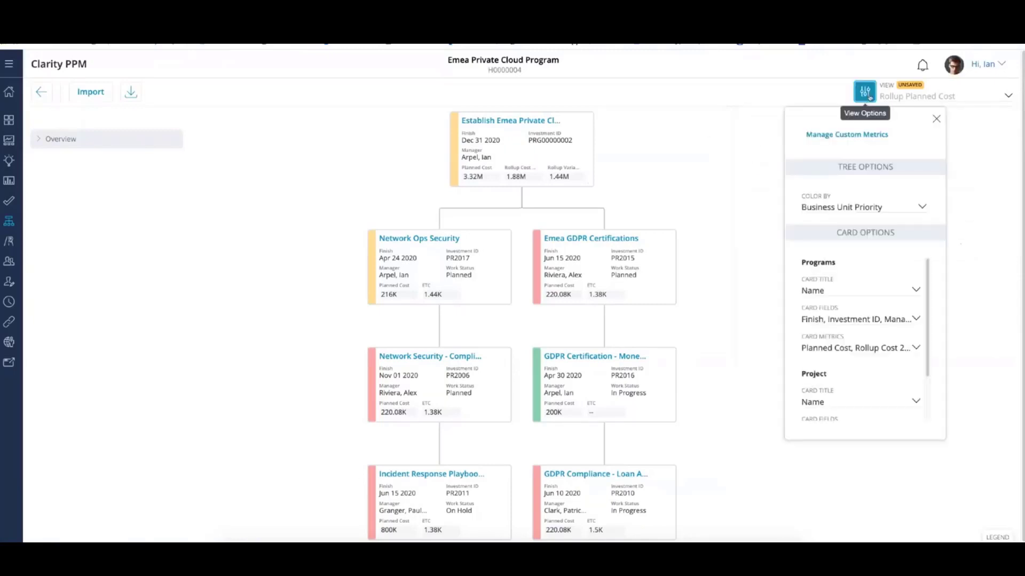
{"action": "left_click", "coordinate": [916, 348]}
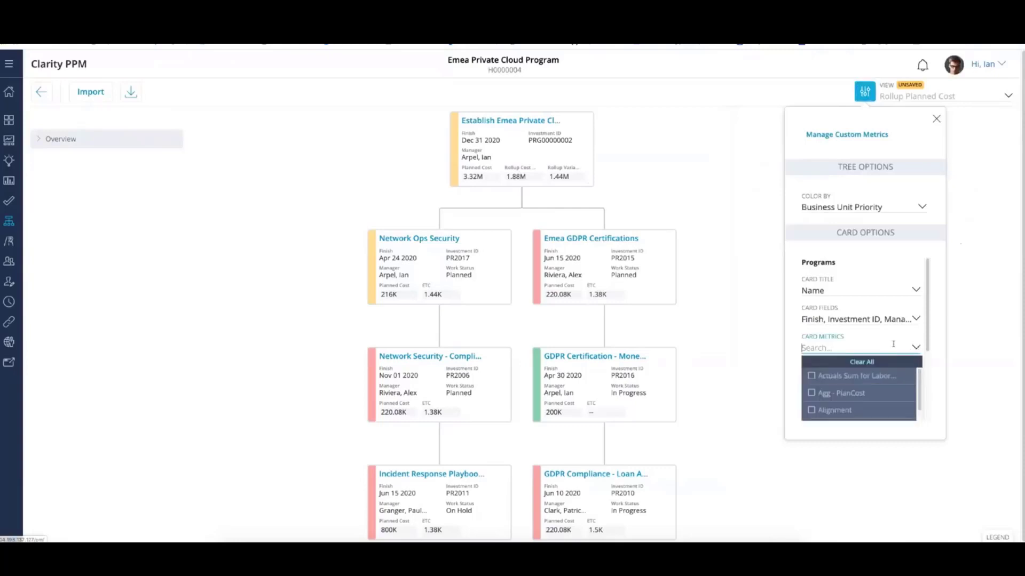
{"action": "type", "text": "roll"}
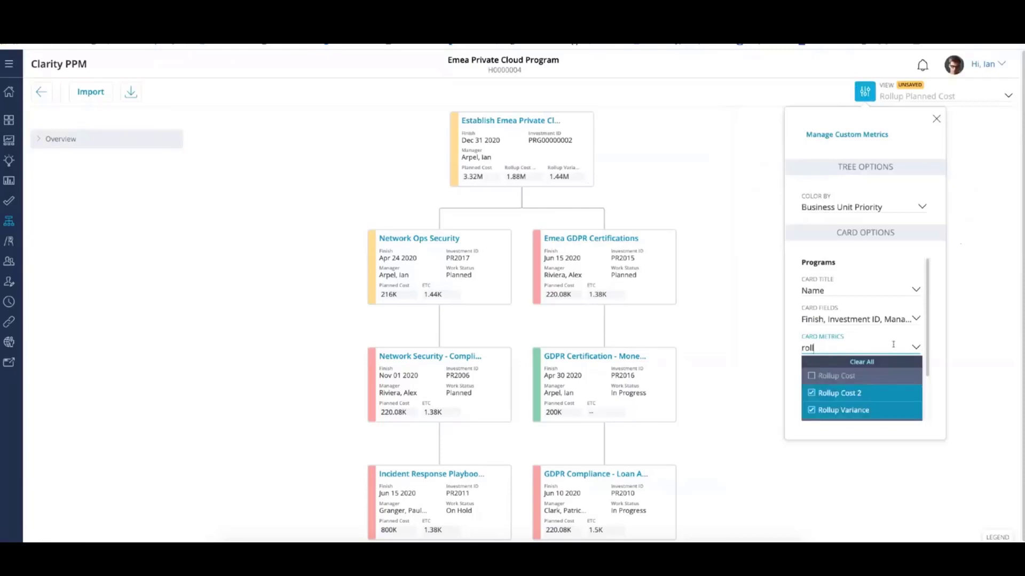
{"action": "left_click", "coordinate": [811, 410]}
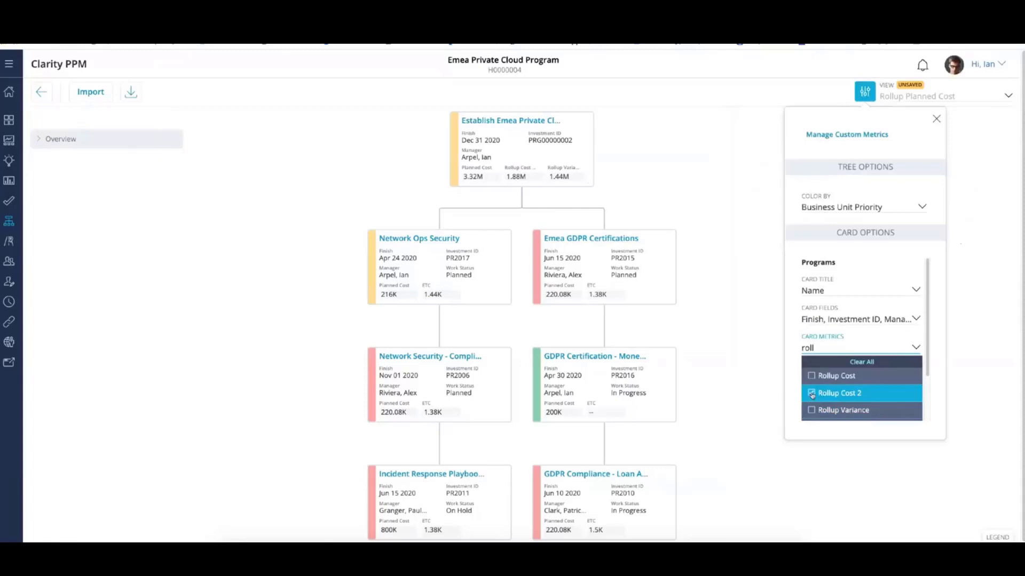
{"action": "type", "text": "var"}
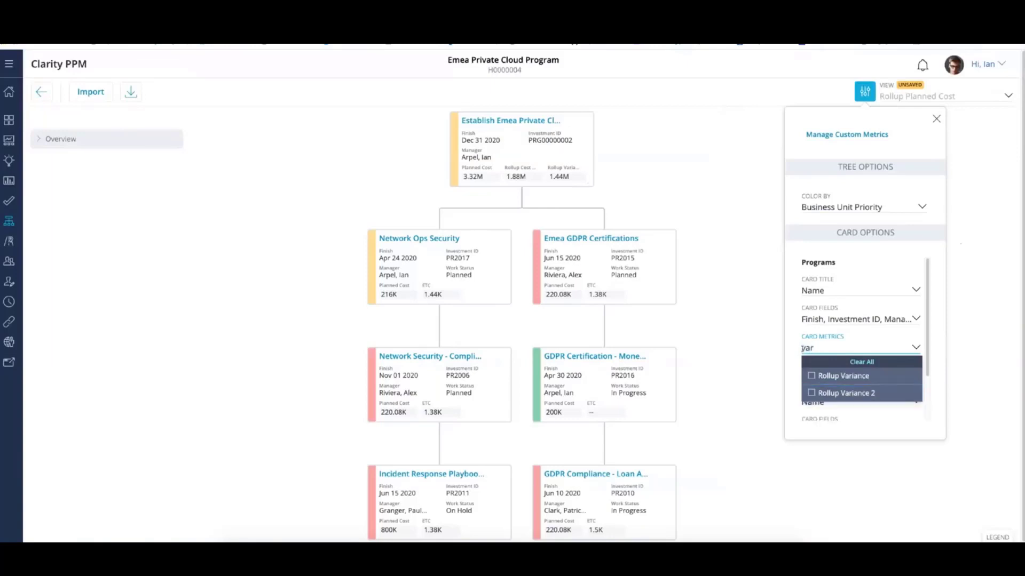
{"action": "left_click", "coordinate": [811, 394]}
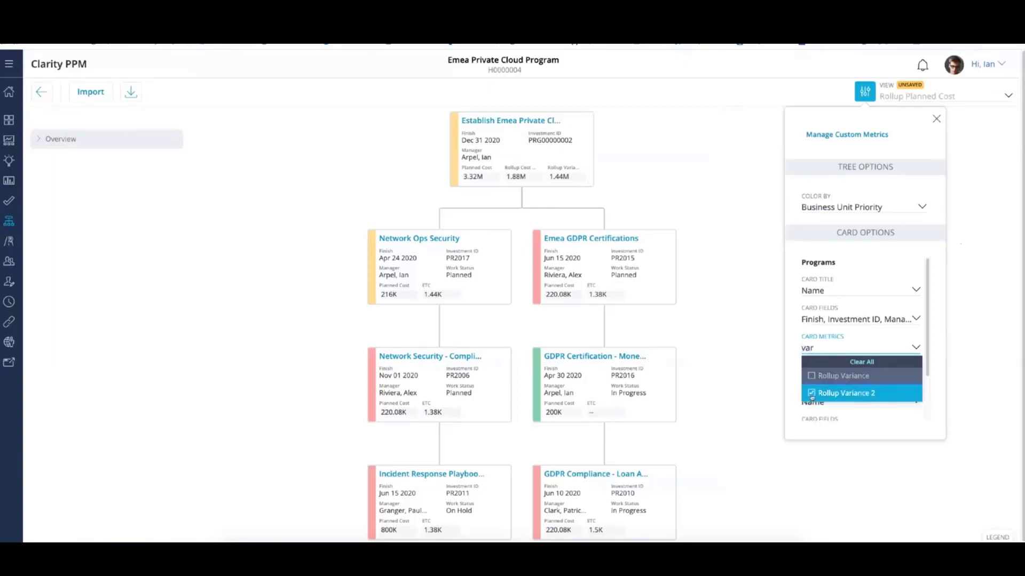
{"action": "left_click", "coordinate": [739, 288]}
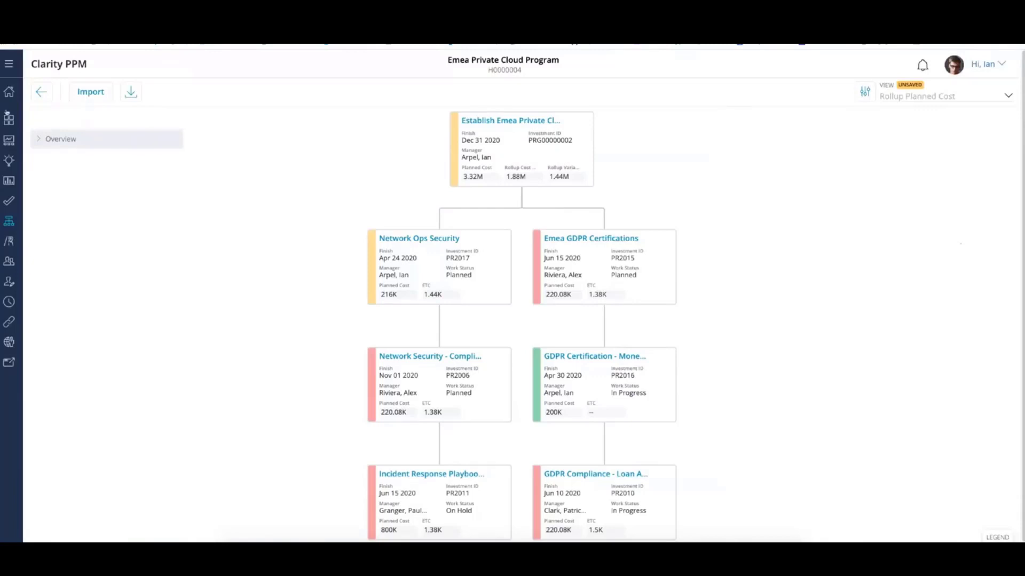
Return to the list of hierarchies, open the Retail Banking hierarchy and apply the Work Status view
{"action": "left_click", "coordinate": [42, 92]}
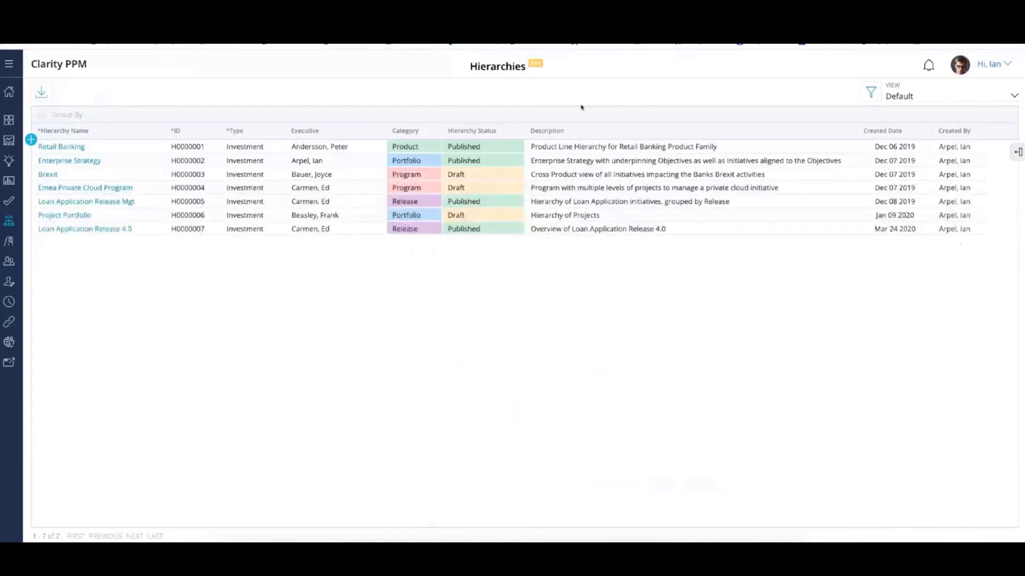
{"action": "left_click", "coordinate": [62, 149]}
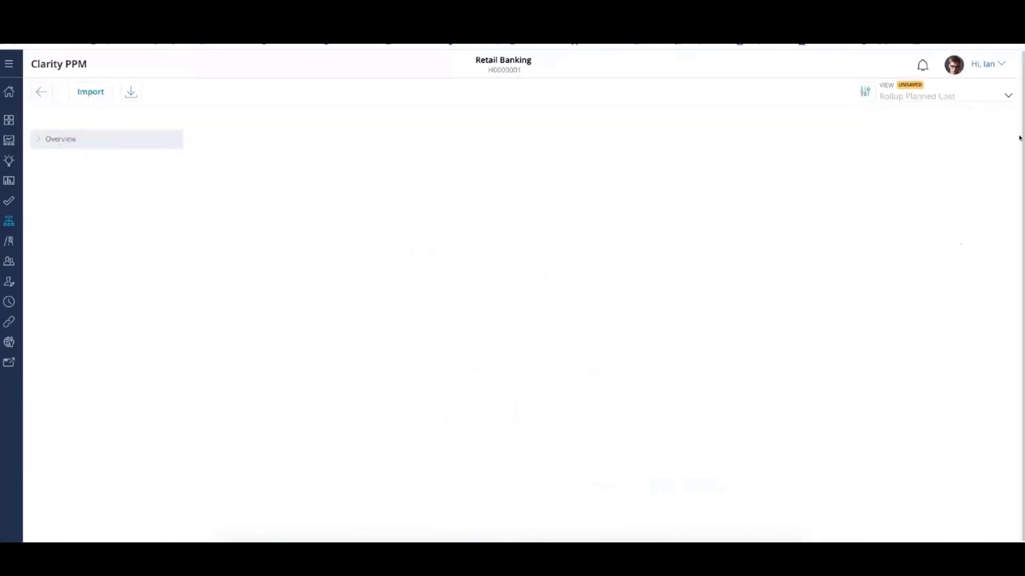
{"action": "left_click", "coordinate": [1009, 97]}
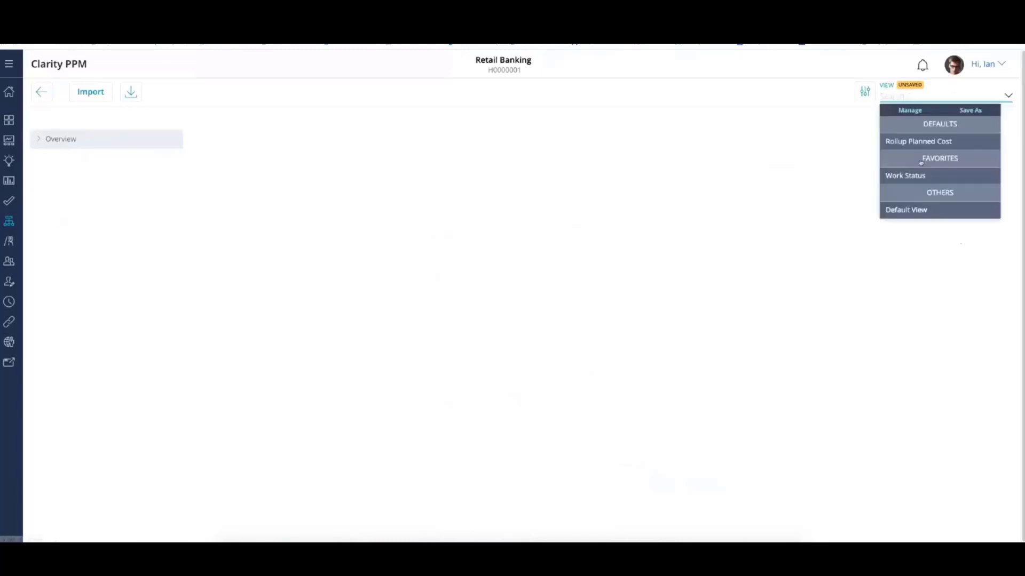
{"action": "left_click", "coordinate": [909, 177]}
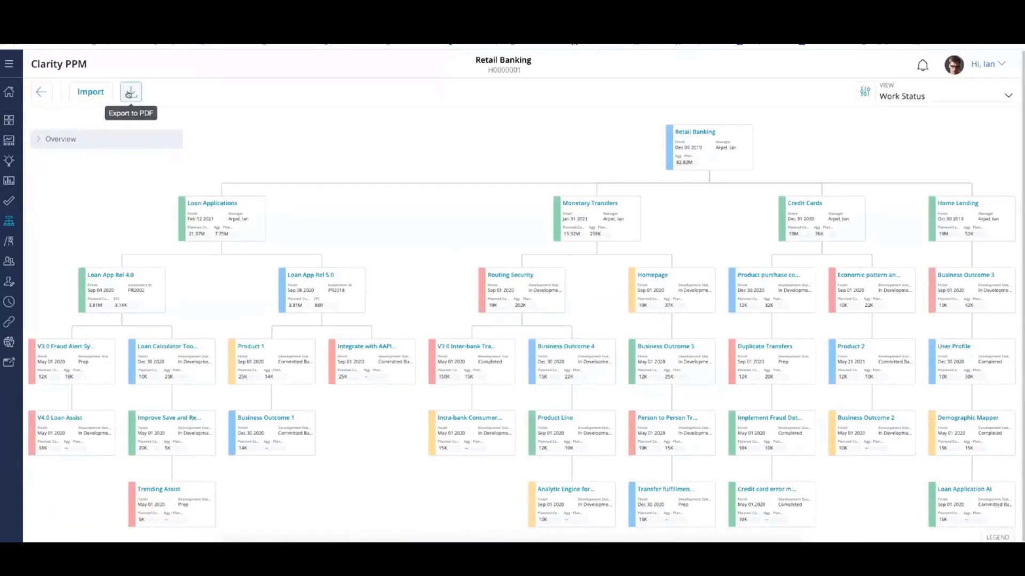
Export the Retail Banking hierarchy to PDF and open the downloaded file
{"action": "left_click", "coordinate": [129, 94]}
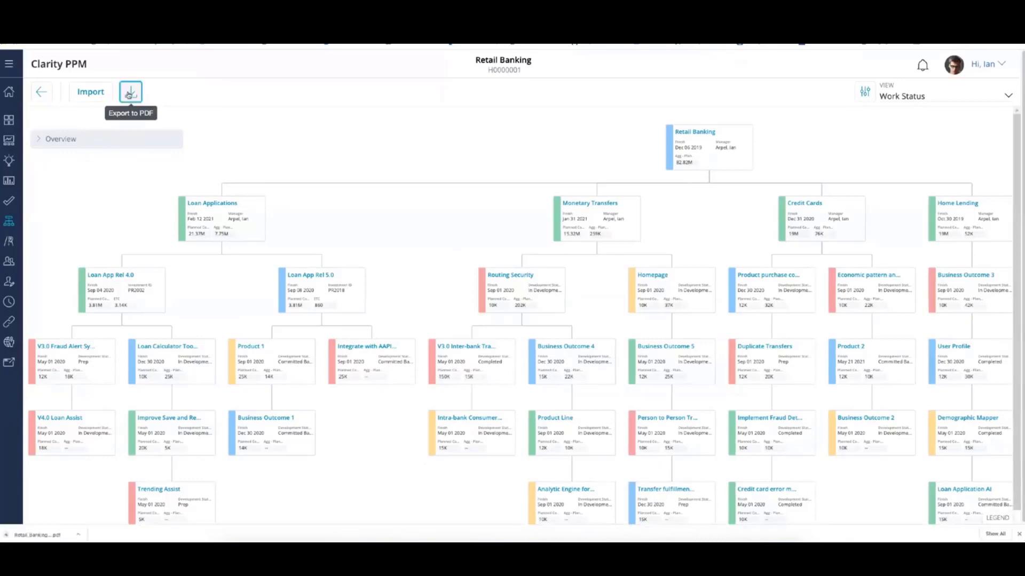
{"action": "left_click", "coordinate": [30, 536]}
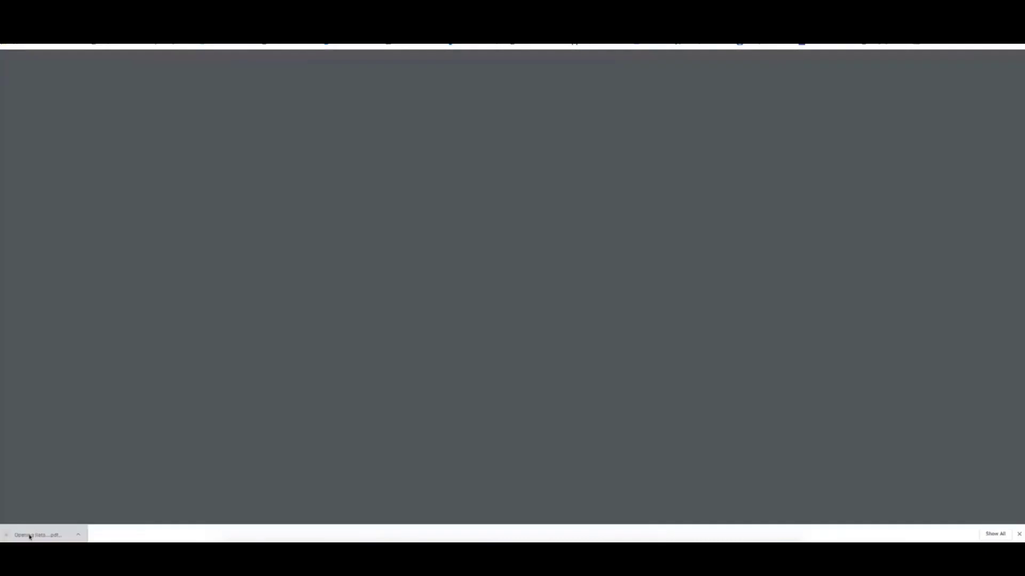